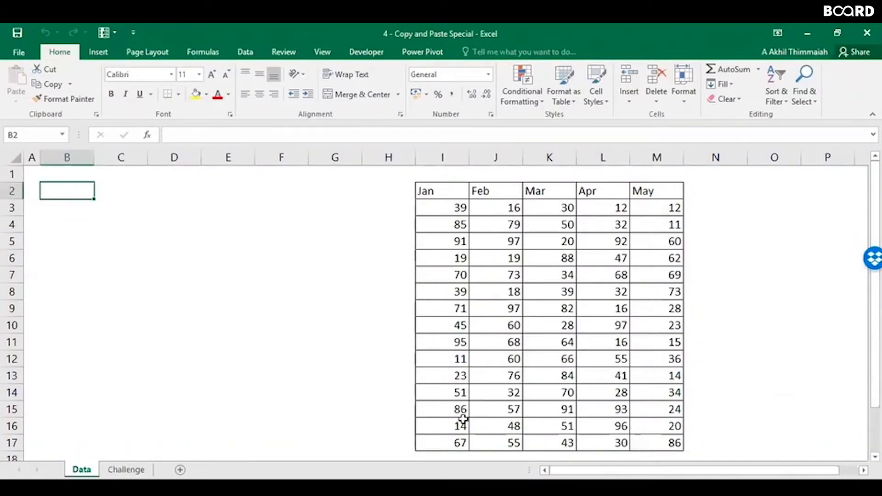
Step: Enter the month headers Jan, Feb, Mar, Apr and May in cells B2 to F2
text(Jan)
key(Tab)
text(Feb)
key(Tab)
text(Mar)
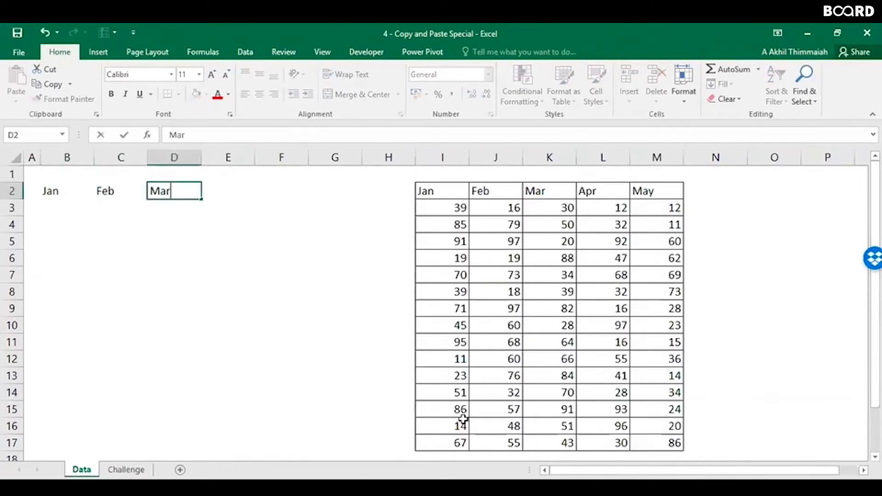
key(Tab)
text(Apr)
key(Tab)
text(May)
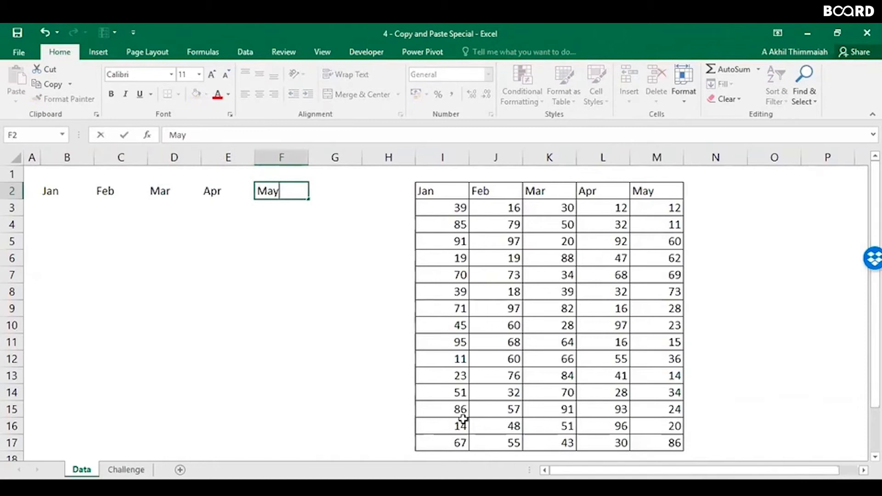
key(Down)
key(Left)
key(Left)
key(Left)
key(Left)
key(Up)
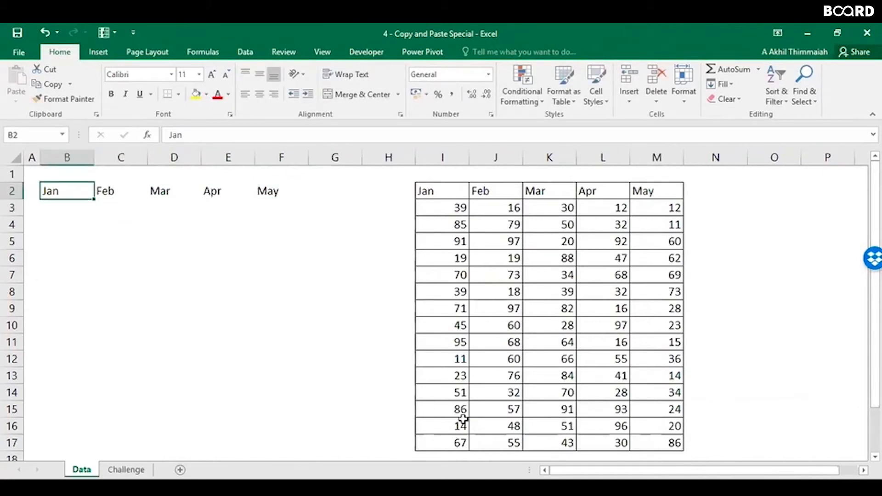
Step: Enter the formula =RANDBETWEEN(1,100) in cell B3 under the Jan header
key(Down)
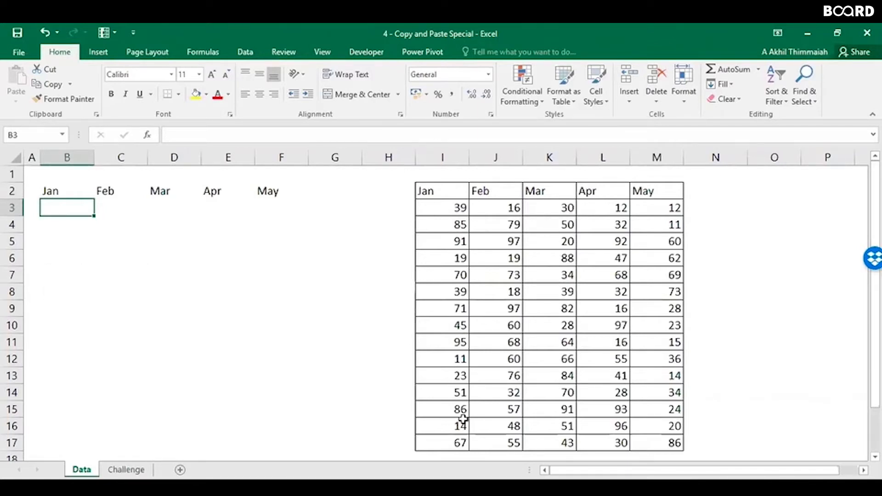
text(=)
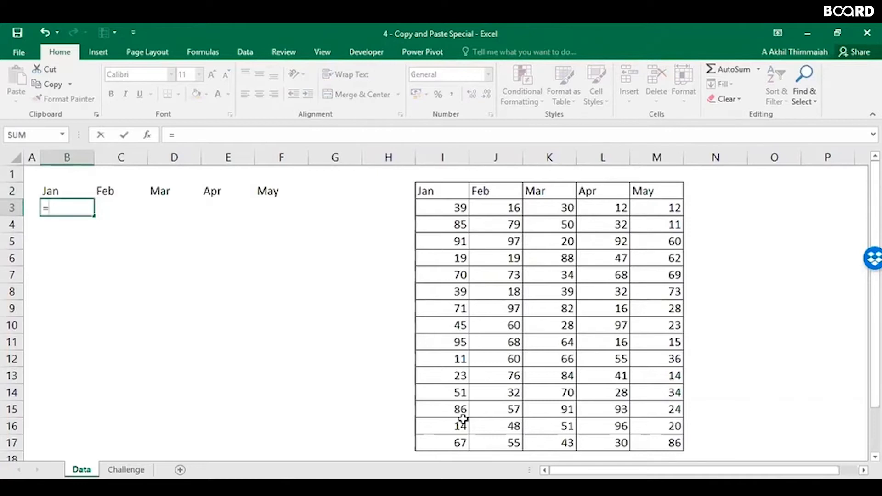
text(rand)
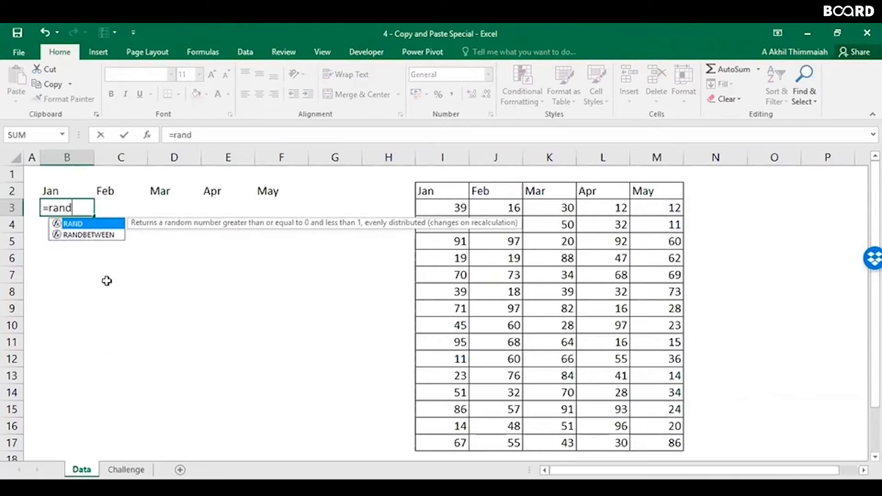
click(95, 235)
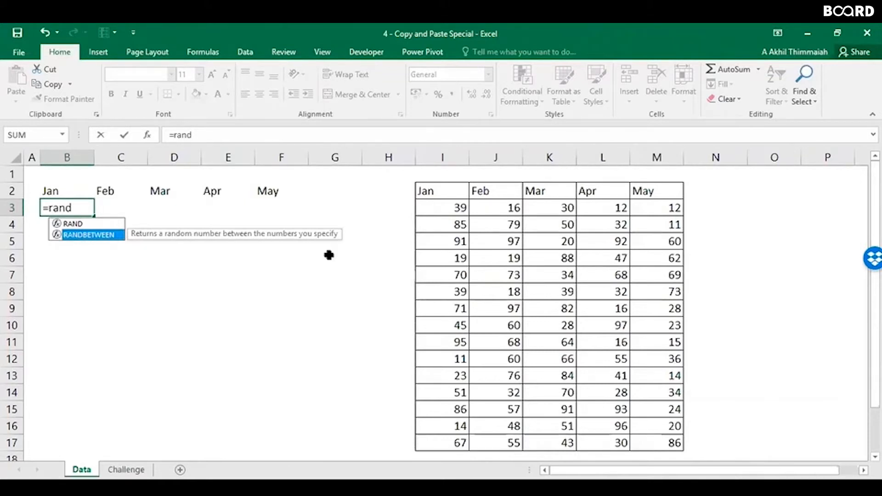
key(Tab)
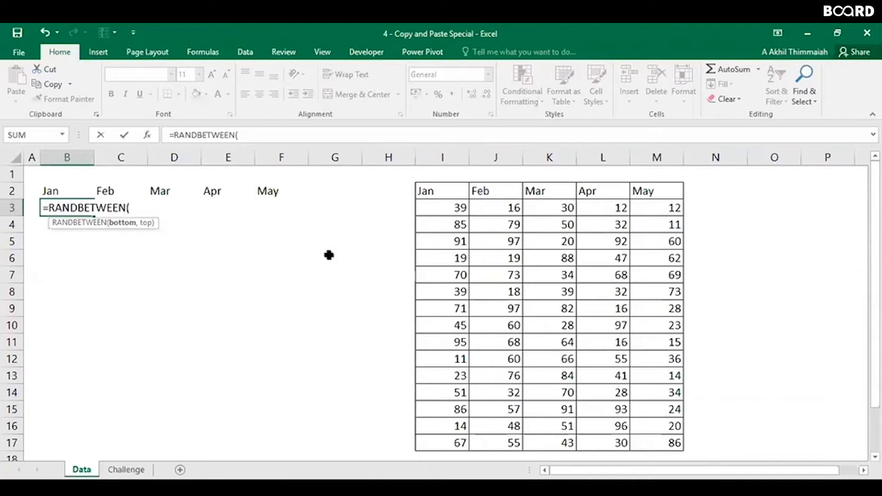
text(1,100)
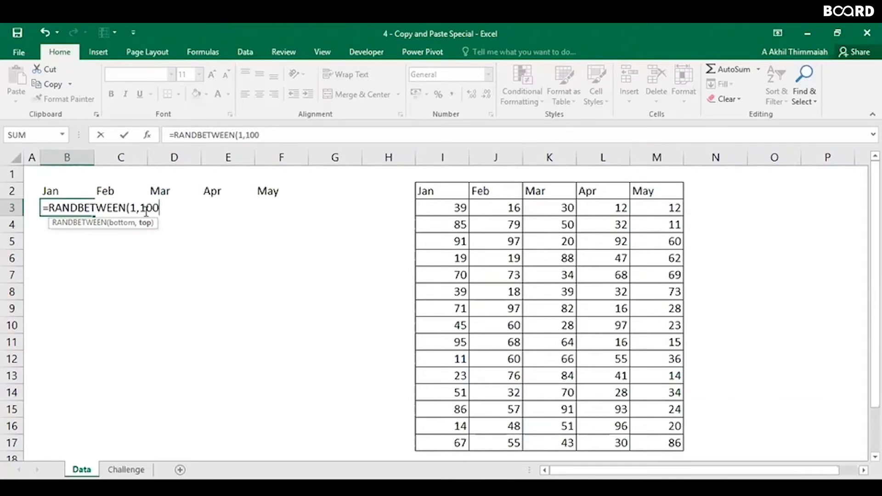
text())
key(Return)
key(Up)
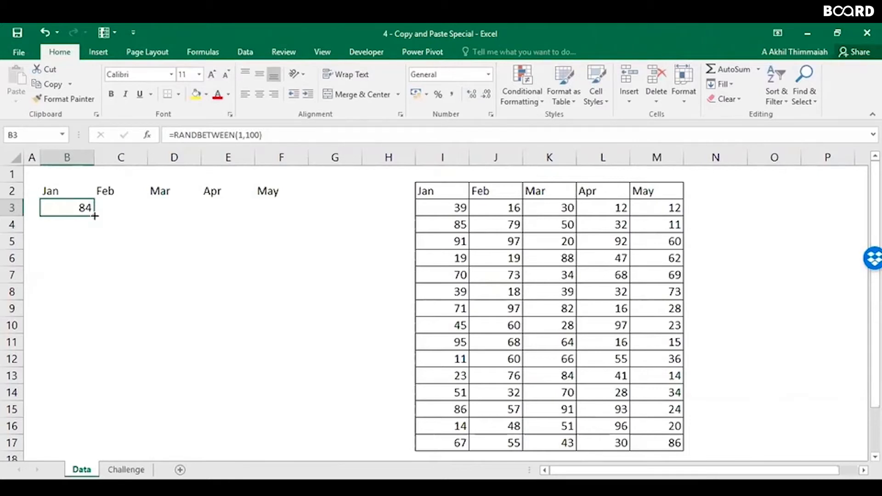
Step: Fill the random-number formula from B3 down to row 17 and across to column F
drag(94, 216, 90, 444)
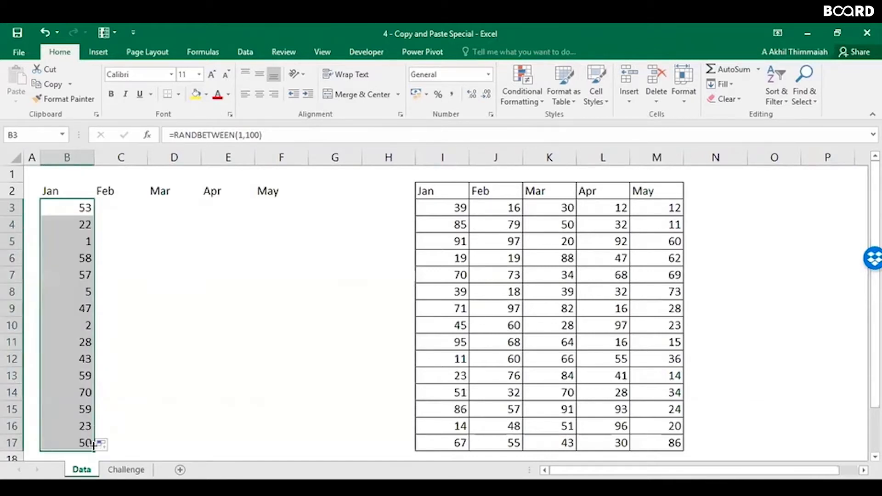
drag(188, 447, 289, 441)
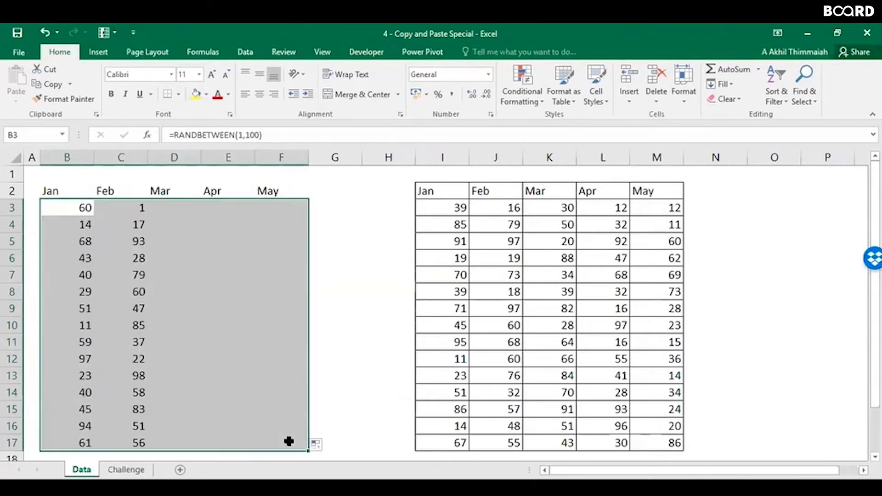
click(69, 209)
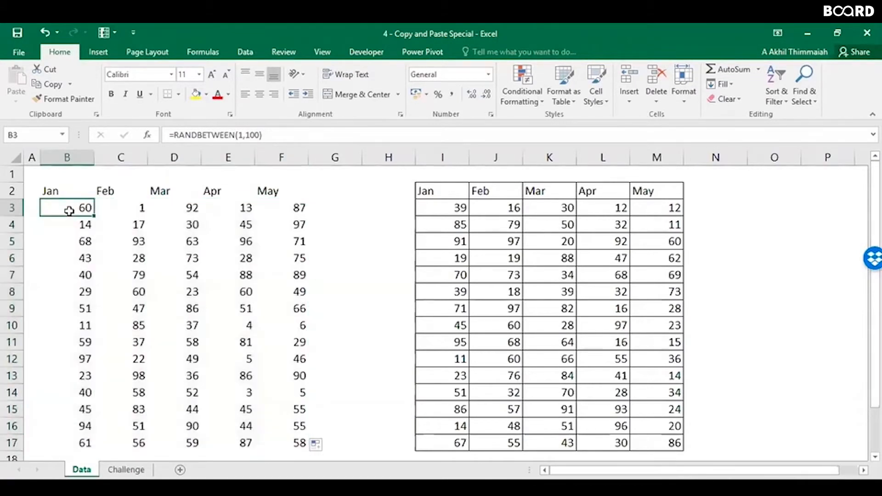
Step: Format B2:F17 as a table with headers, using the light style with a solid blue header row
key(Up)
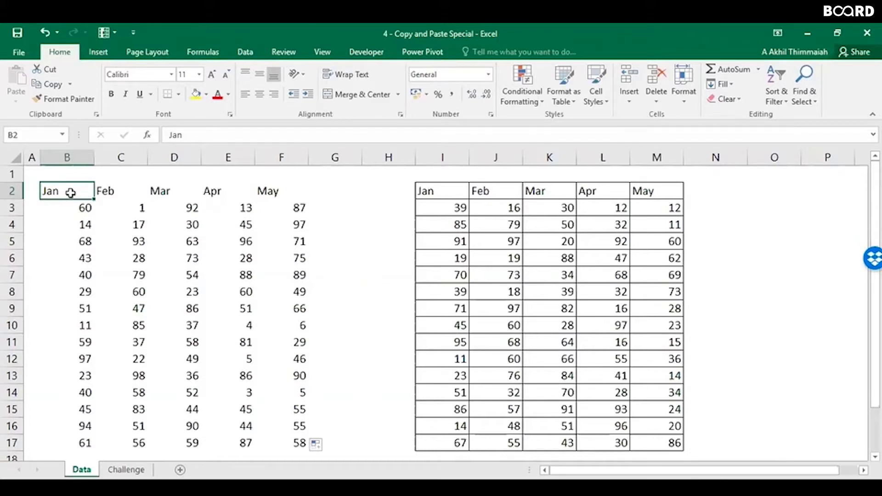
key(ctrl+shift+Down)
key(ctrl+shift+Right)
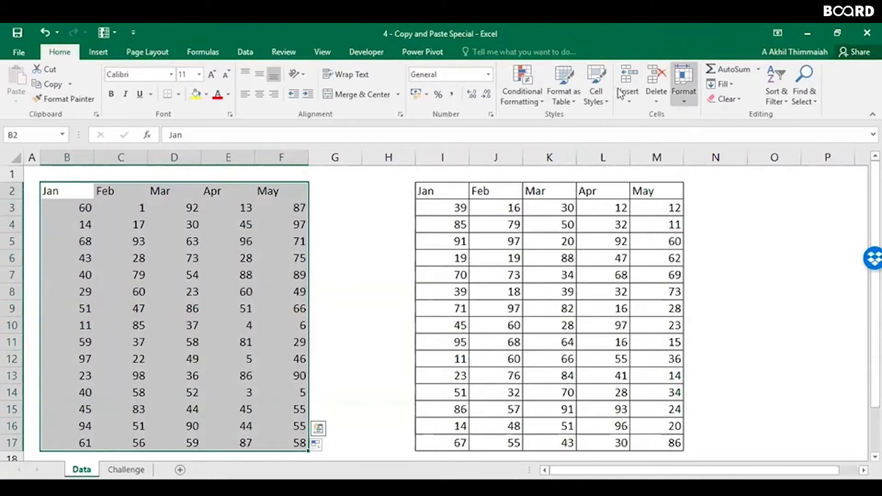
click(569, 105)
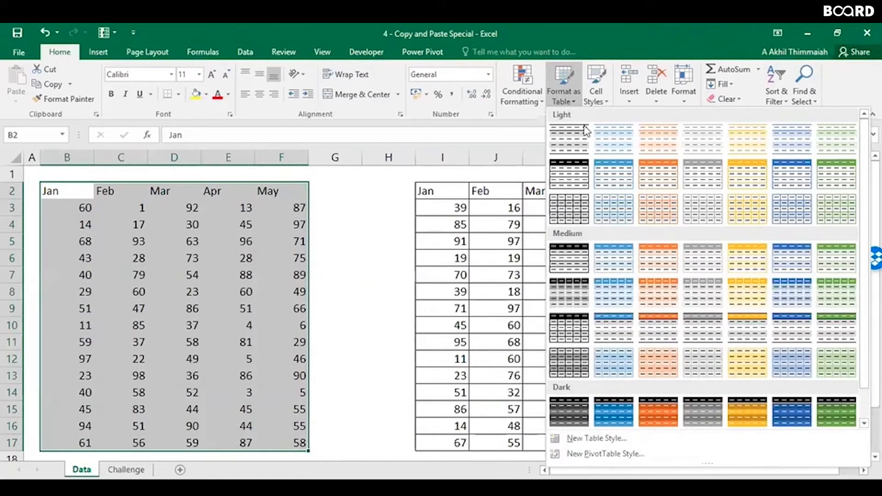
click(611, 169)
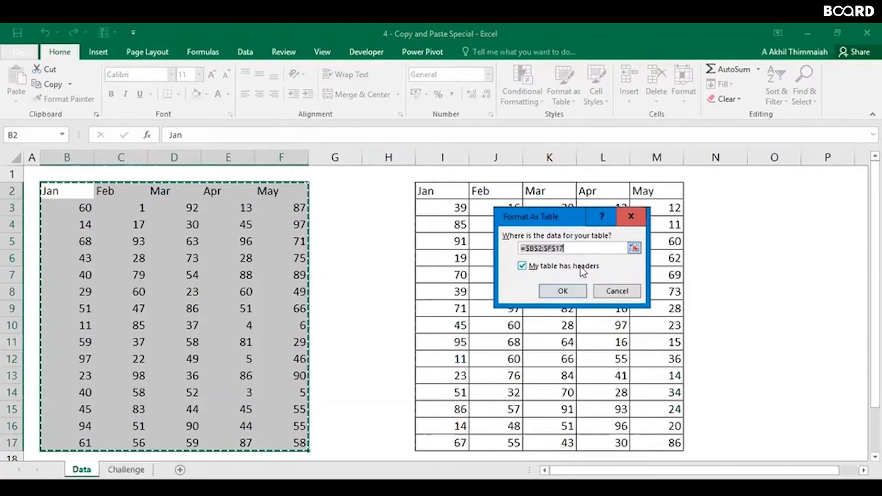
click(556, 288)
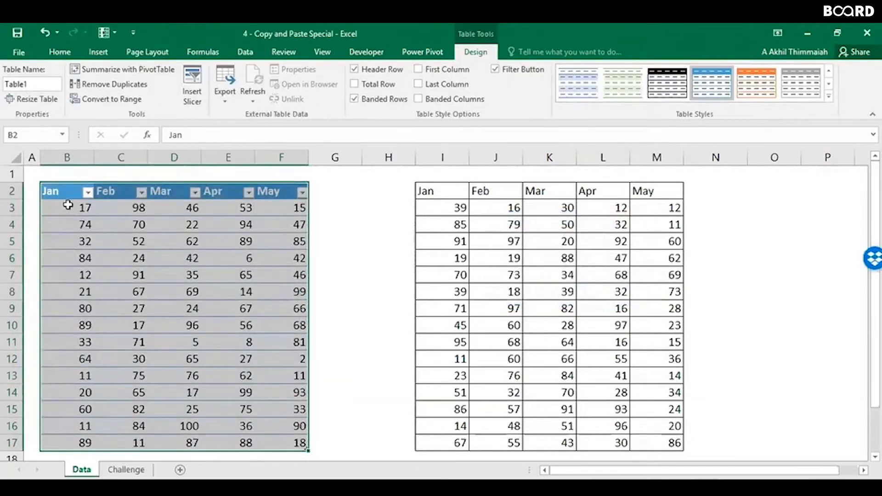
Step: Delete all contents of the blue table in B2:F17, including its headers
click(69, 206)
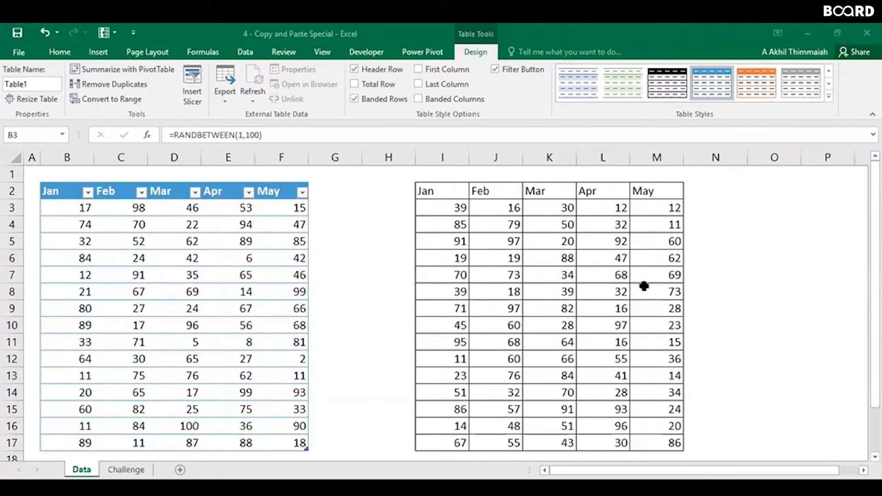
key(Up)
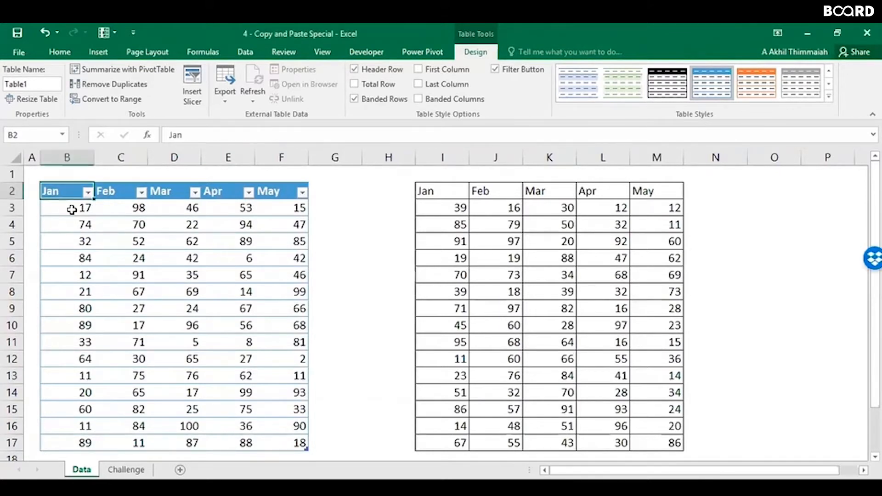
key(ctrl+shift+Down)
key(ctrl+shift+Right)
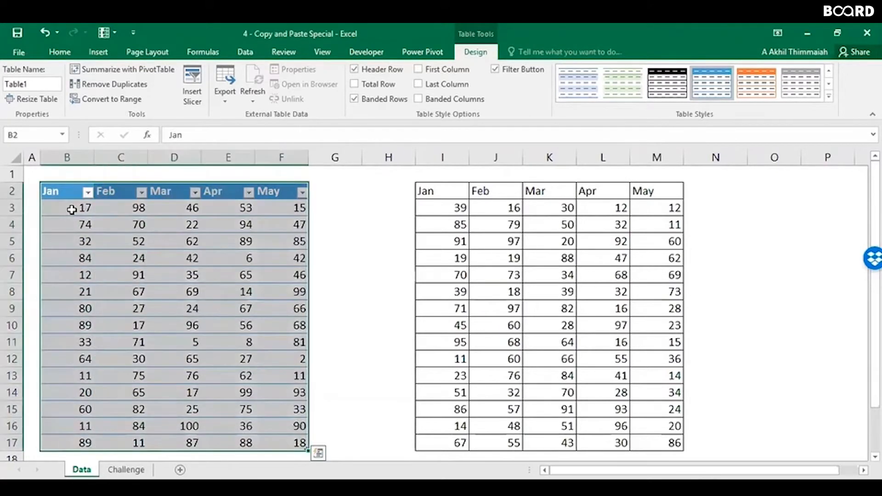
key(Delete)
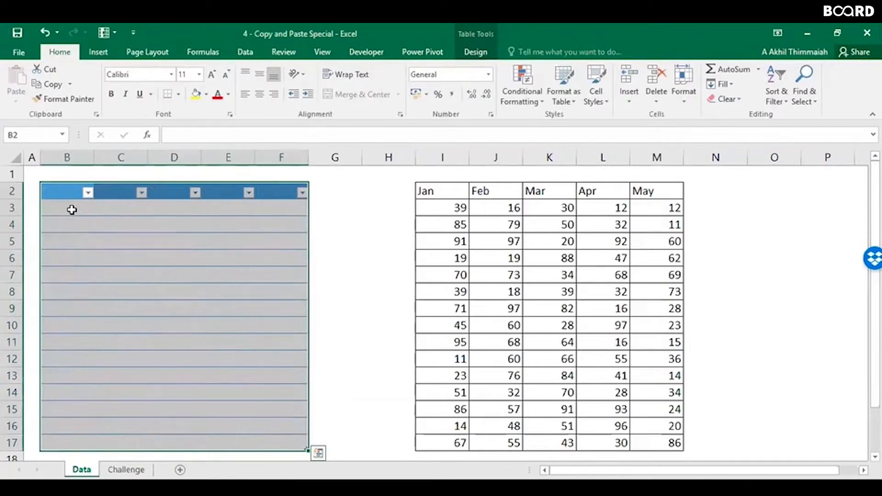
Step: Enter Jan, Feb, Mar, Apr and May as column headers across B2:F2
key(Down)
key(Up)
text(Jan)
key(Tab)
text(Feb)
key(Tab)
text(Mar)
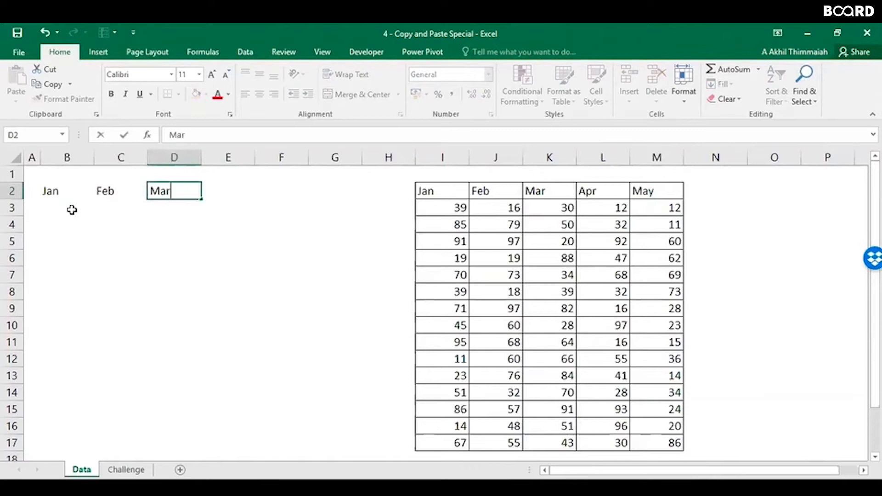
key(Tab)
text(Apr)
key(Tab)
text(Ma)
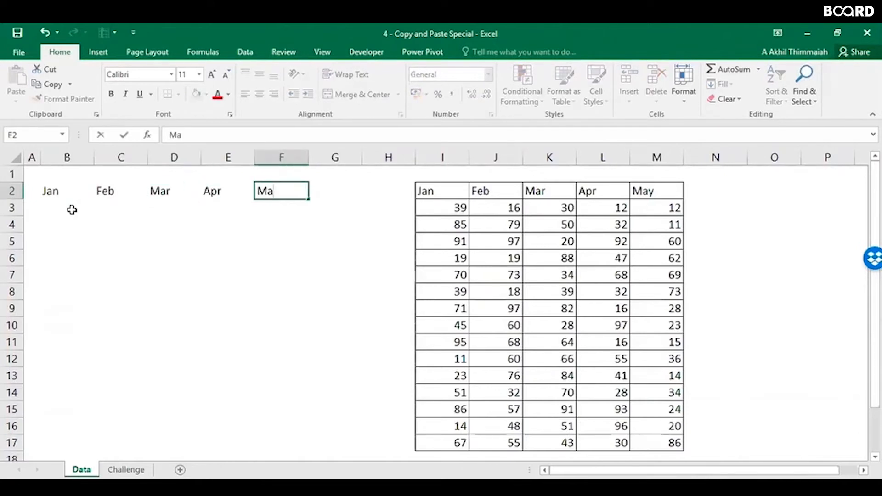
text(y)
key(Return)
key(Up)
Step: Enter a random-number formula in B3 with 1 as the lower and 100 as the upper limit: =RANDBETWEEN(1,100)
click(71, 210)
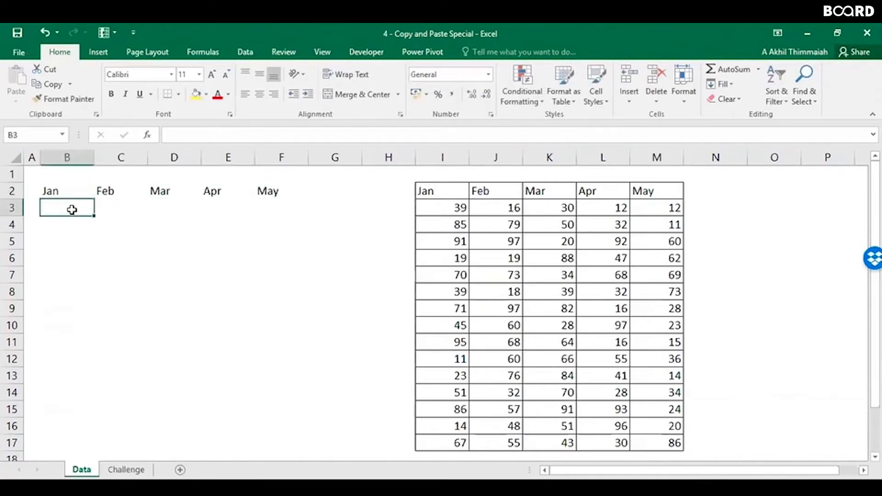
text(=rand)
key(Down)
key(Tab)
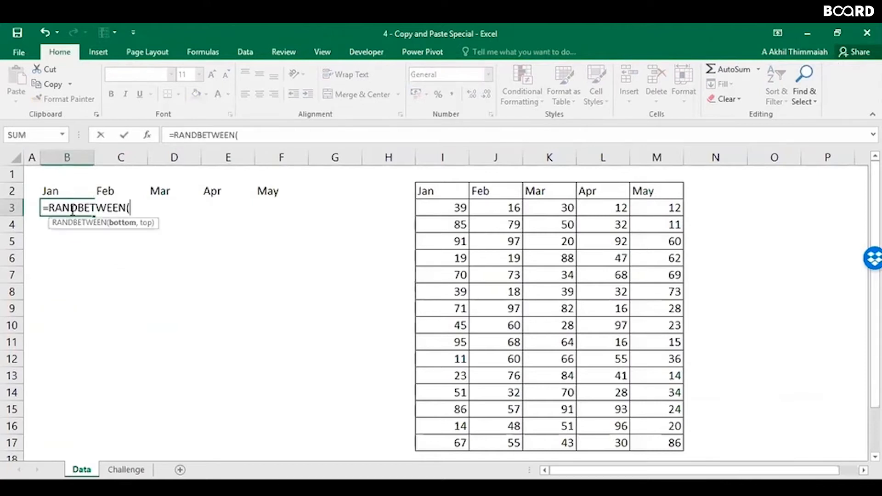
text(10,)
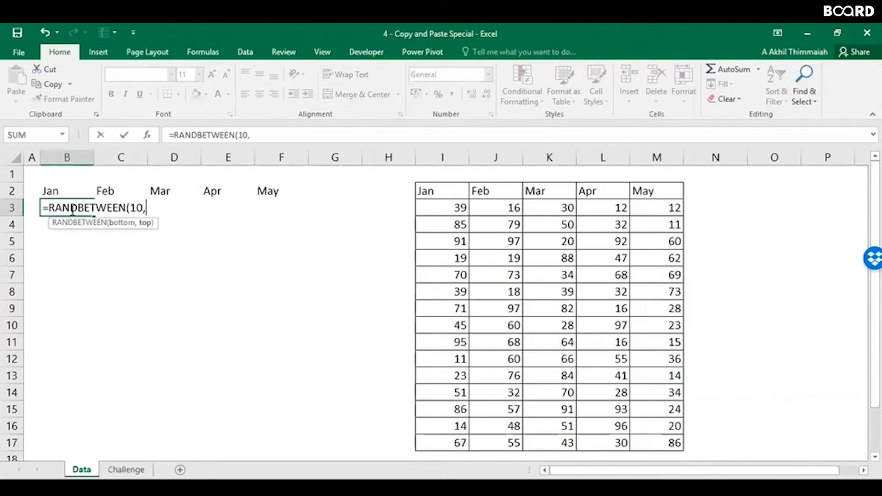
text(100))
key(Return)
double_click(71, 210)
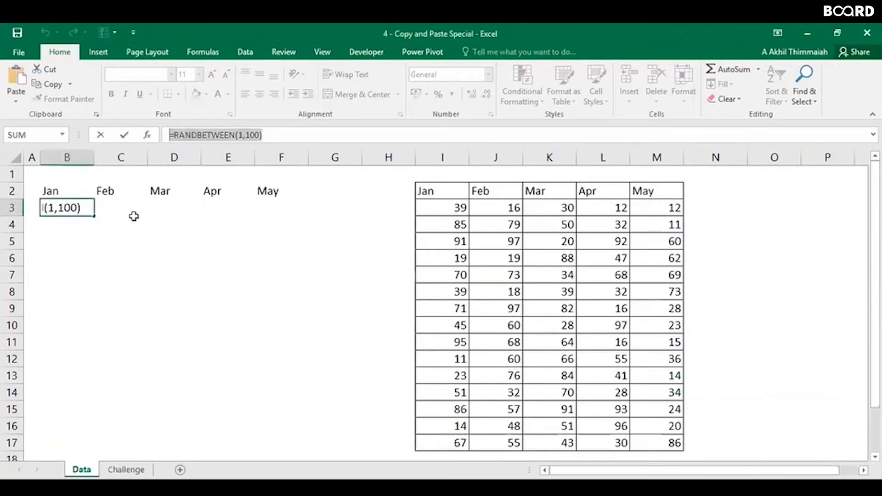
key(ctrl+Return)
Step: Fill the B3 formula down to row 17 and across through the May column, covering B3:F17
drag(94, 216, 83, 455)
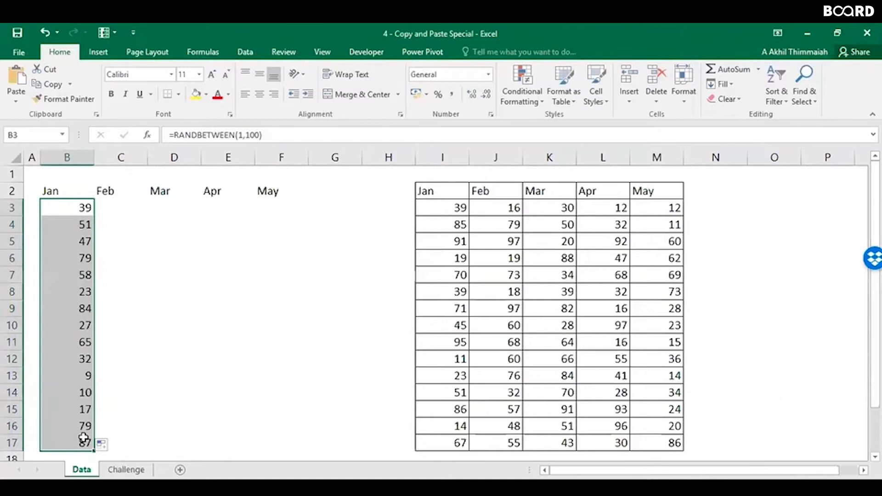
click(83, 439)
click(70, 225)
key(Down)
key(Down)
key(Down)
key(Down)
key(Down)
key(Down)
key(Down)
key(Down)
key(Down)
key(Up)
key(Up)
key(Up)
key(Up)
key(Up)
key(Up)
key(Up)
key(Up)
key(Up)
key(Up)
key(ctrl+shift+Down)
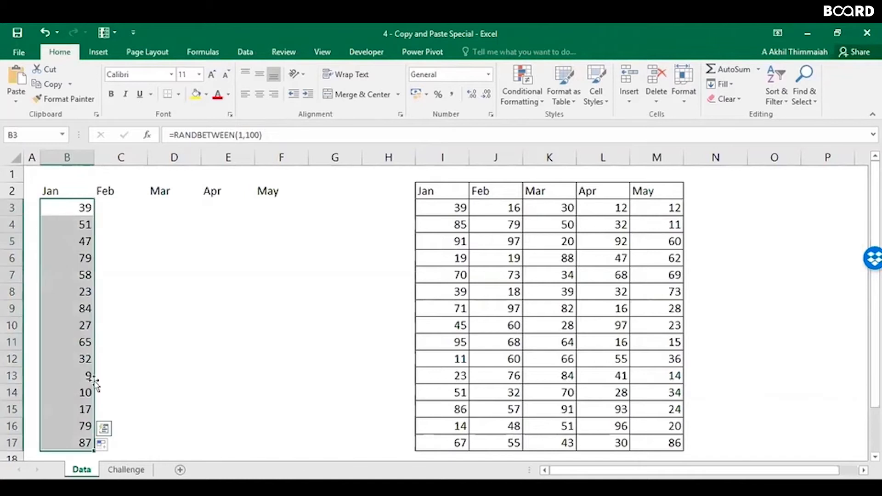
drag(94, 451, 300, 435)
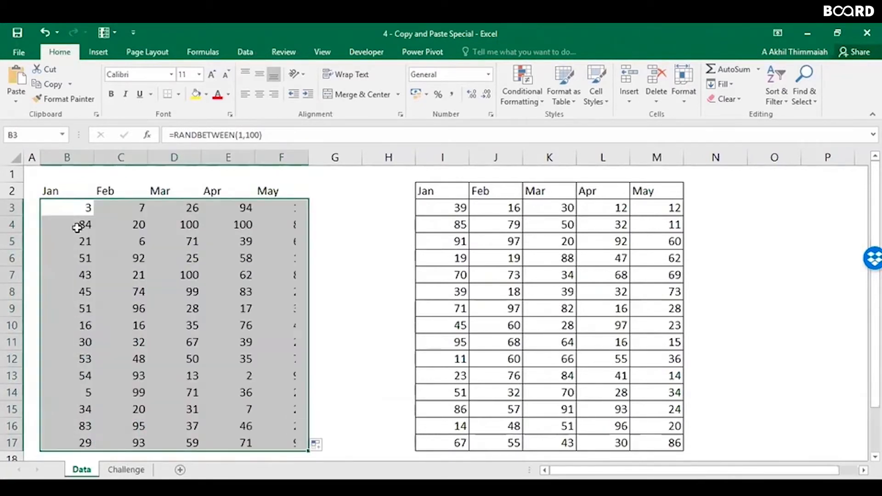
Step: Format the month data in B2:F17 as a table with headers, using the light style with a solid blue header row
click(73, 187)
key(ctrl+shift+Down)
key(ctrl+shift+Right)
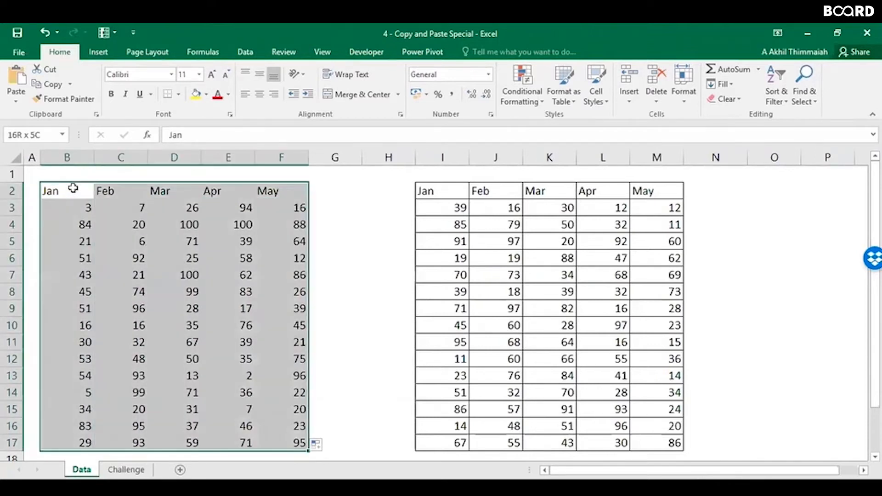
click(572, 102)
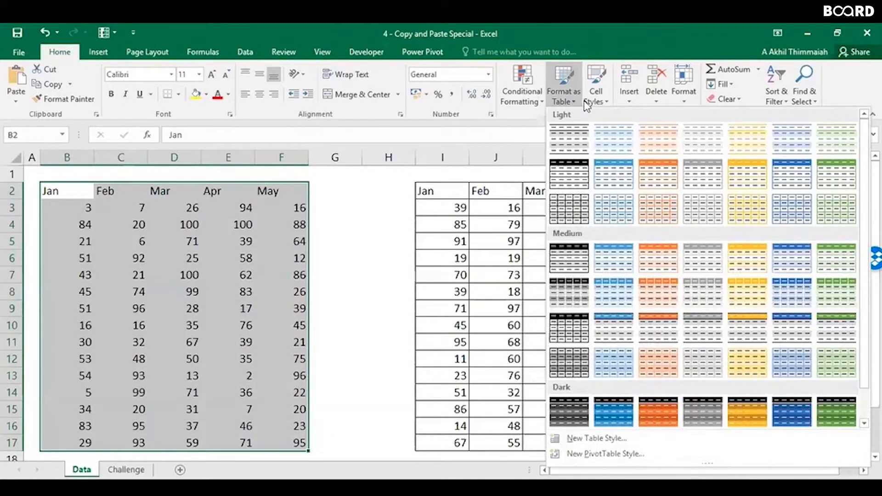
click(610, 189)
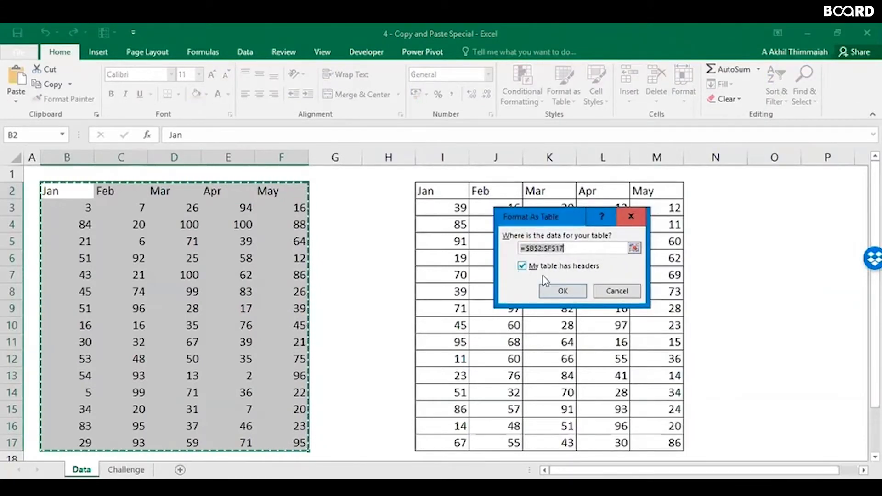
click(558, 288)
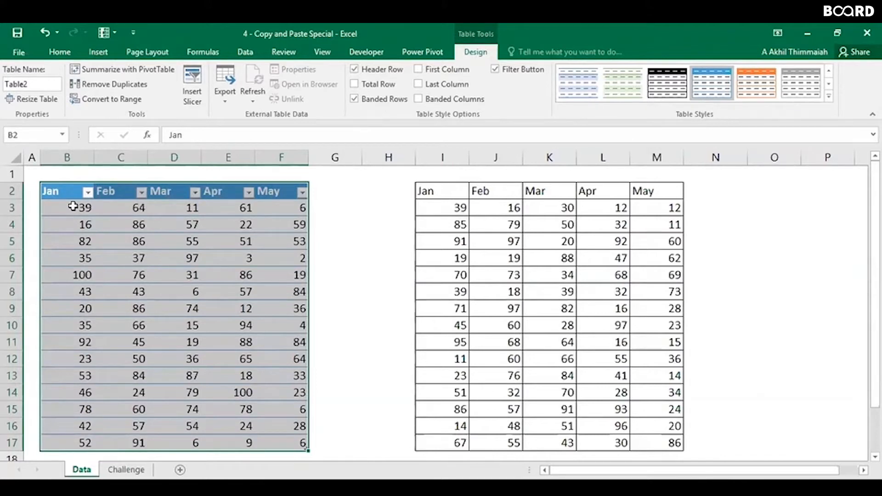
click(73, 206)
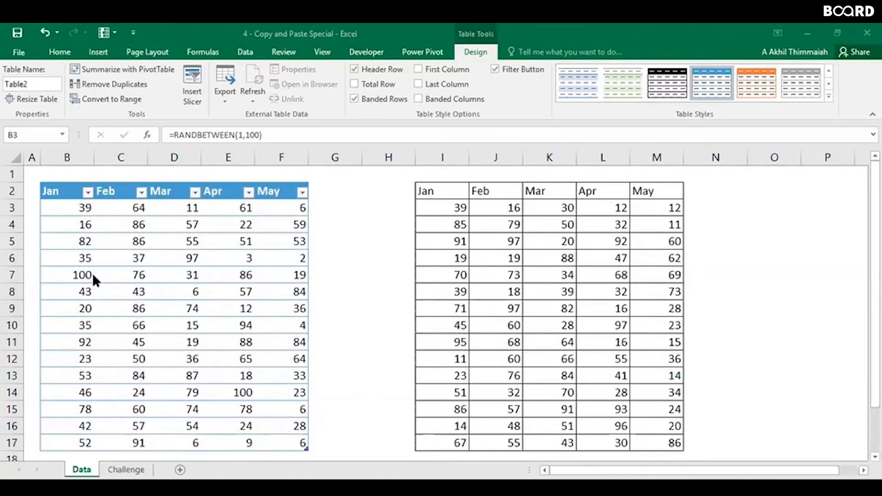
click(64, 202)
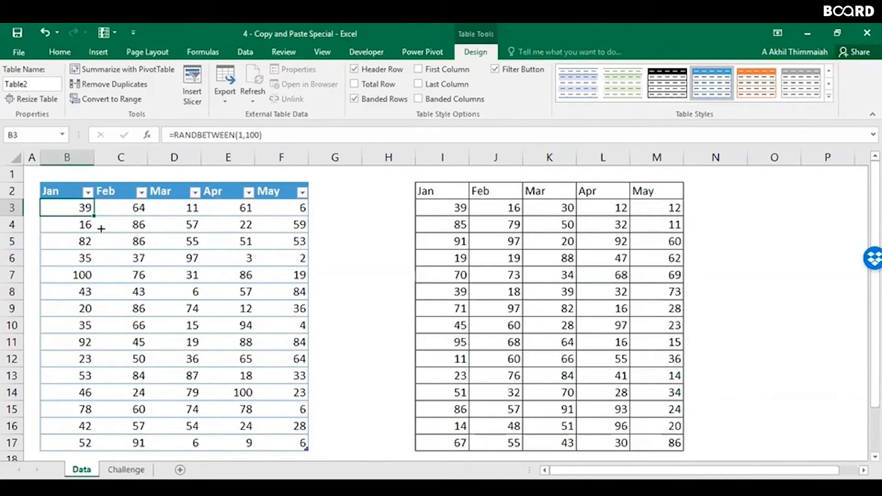
click(74, 194)
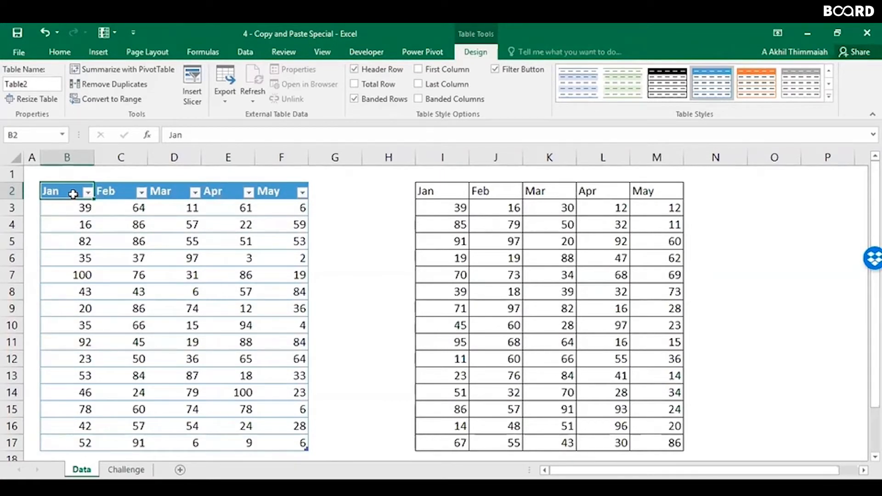
Step: Clear all contents and formatting from the older bordered month data in I2:M17
click(448, 189)
key(ctrl+a)
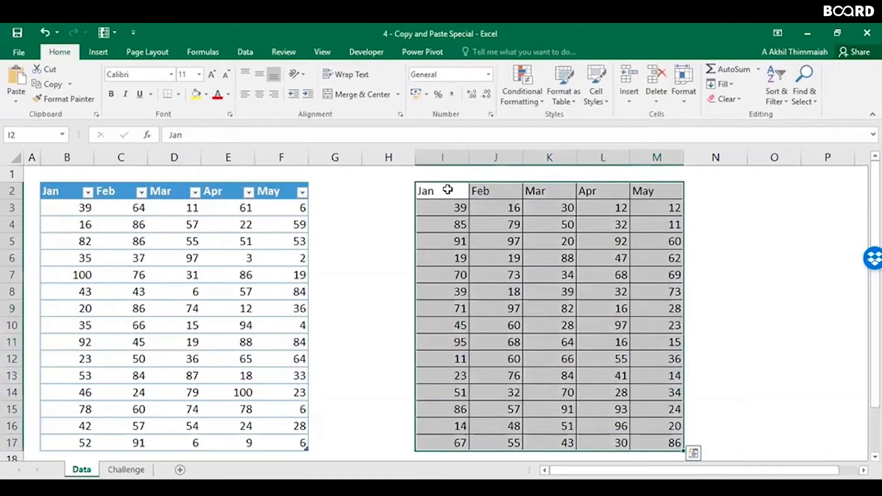
key(alt+h)
key(e)
key(a)
key(Left)
key(Left)
key(Left)
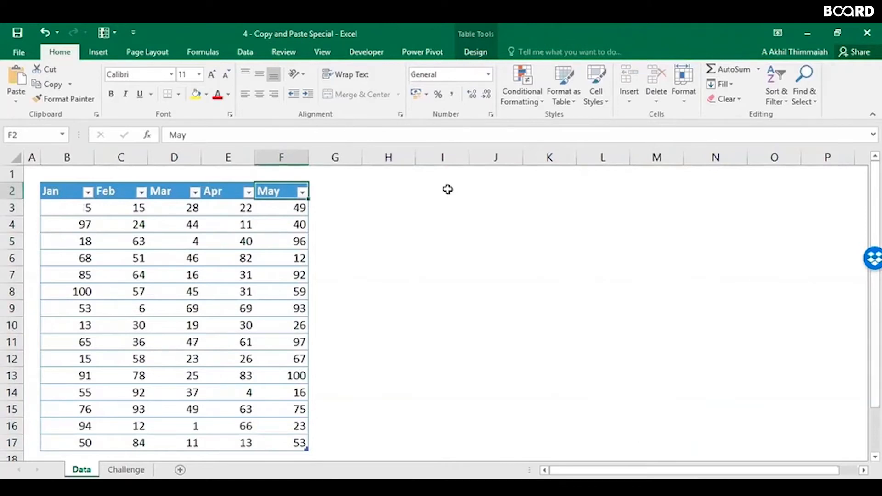
key(Down)
key(Left)
key(Left)
key(Left)
key(Left)
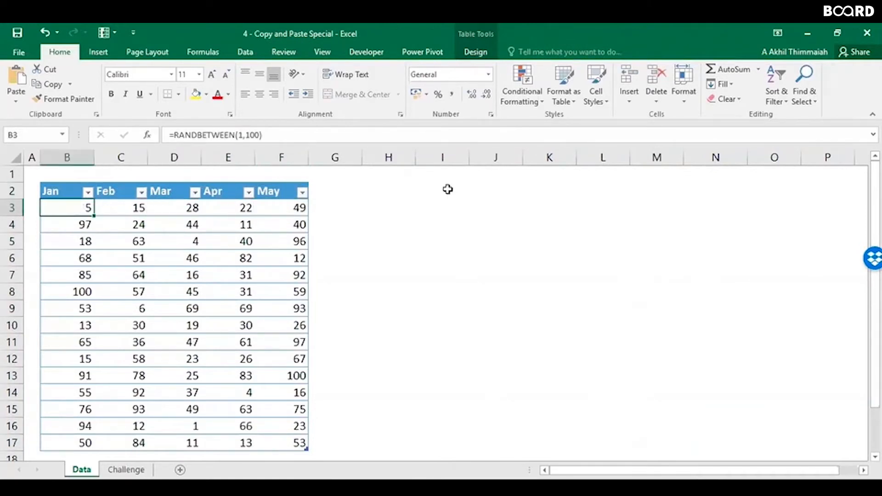
key(Right)
key(Right)
key(Right)
key(Right)
key(Right)
key(Right)
key(Right)
key(Left)
key(Left)
key(Left)
key(Right)
key(Left)
key(Left)
key(Left)
key(Left)
key(Left)
click(401, 206)
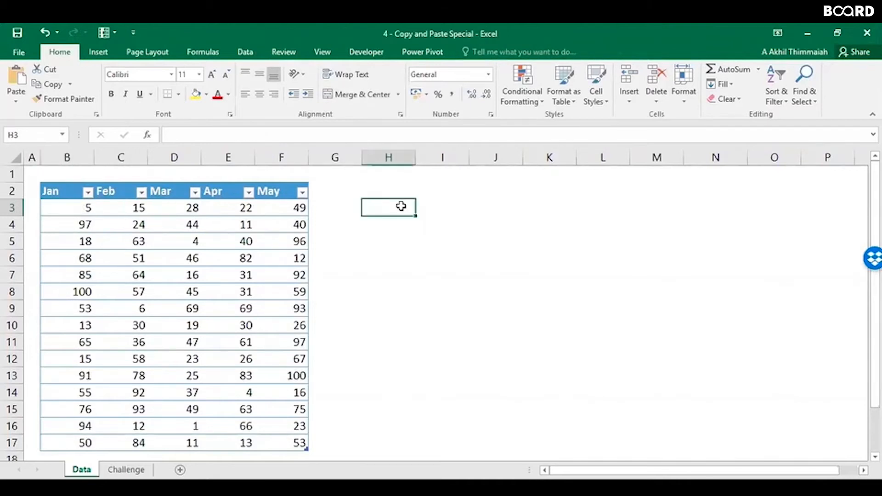
key(Left)
key(Left)
key(Down)
key(Up)
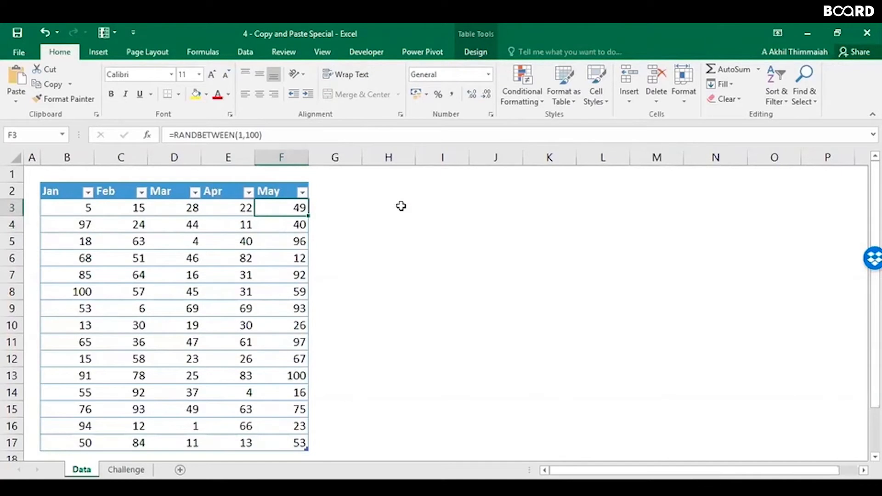
Step: Enter Jan in H2 and Feb in I2 as plain headings beside the table
click(401, 206)
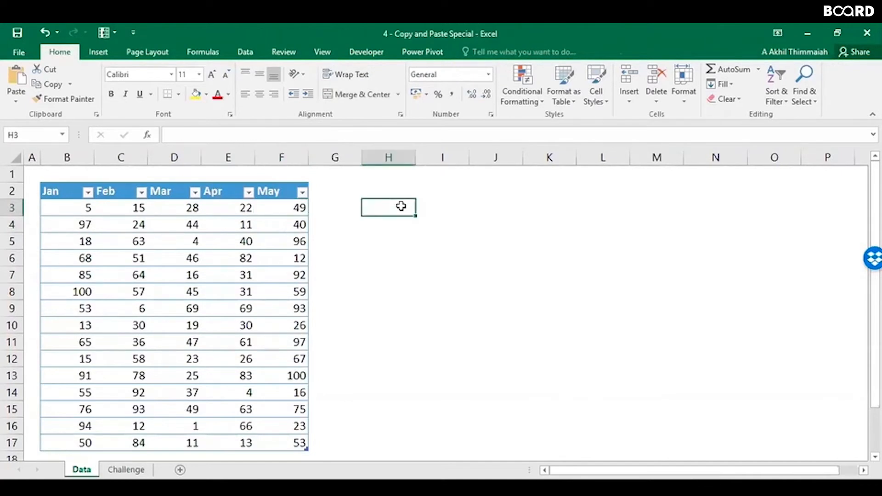
key(Up)
text(Jan)
key(ctrl+Return)
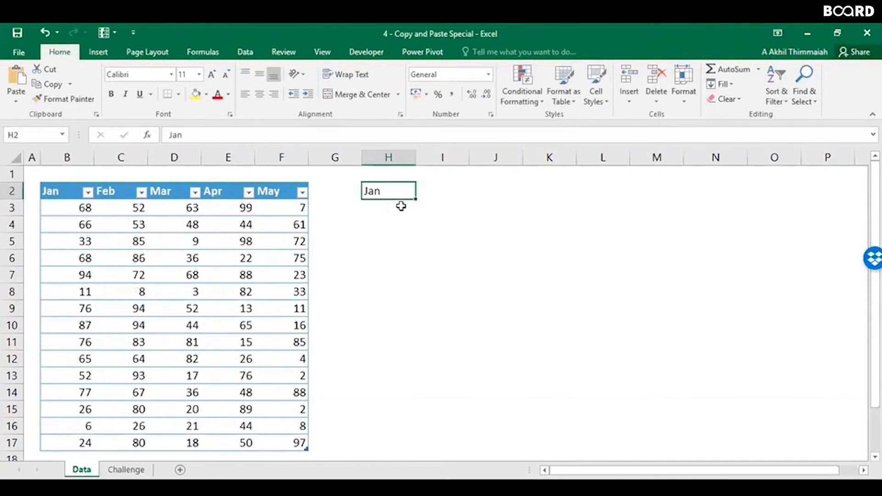
key(Right)
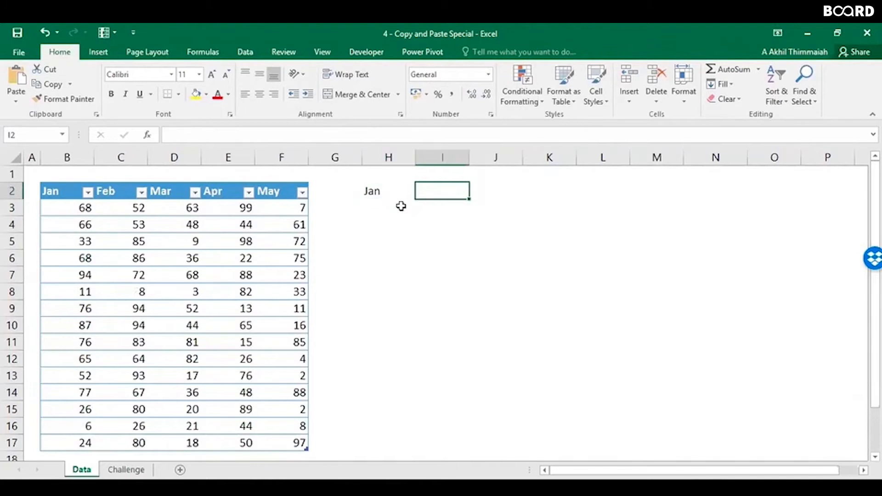
text(Feb)
key(Return)
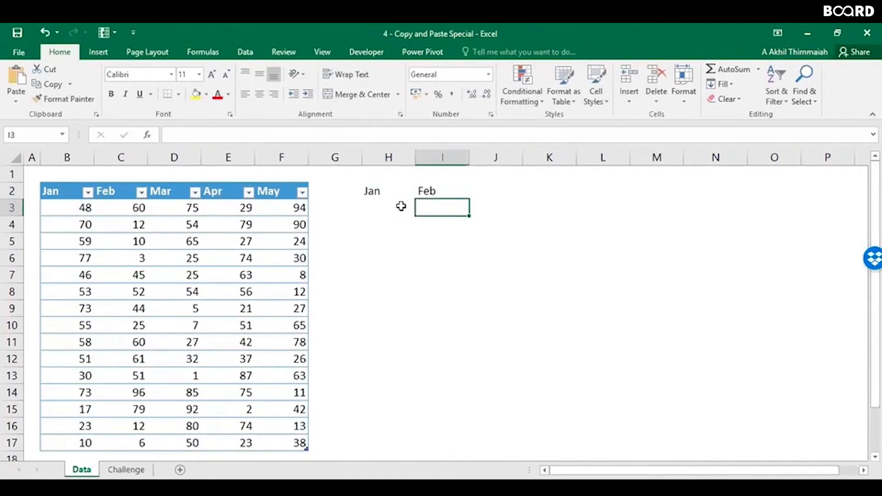
Step: Delete the Jan and Feb headings from H2:I2
click(85, 208)
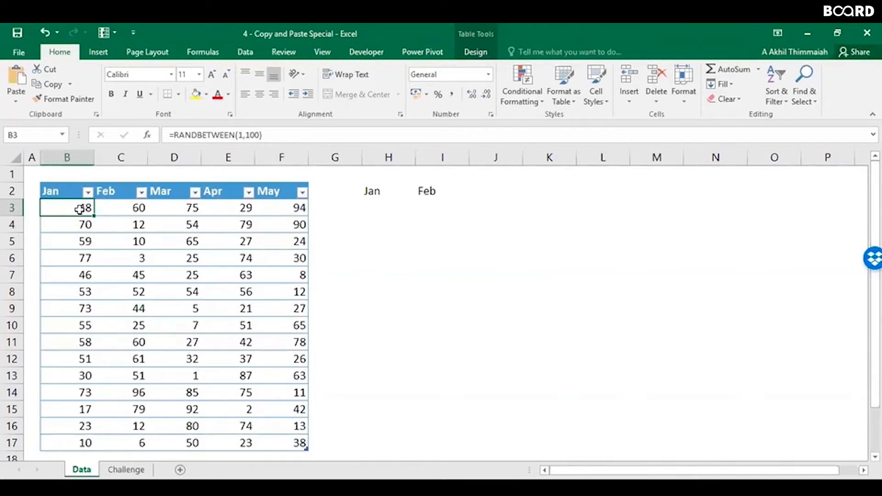
click(73, 192)
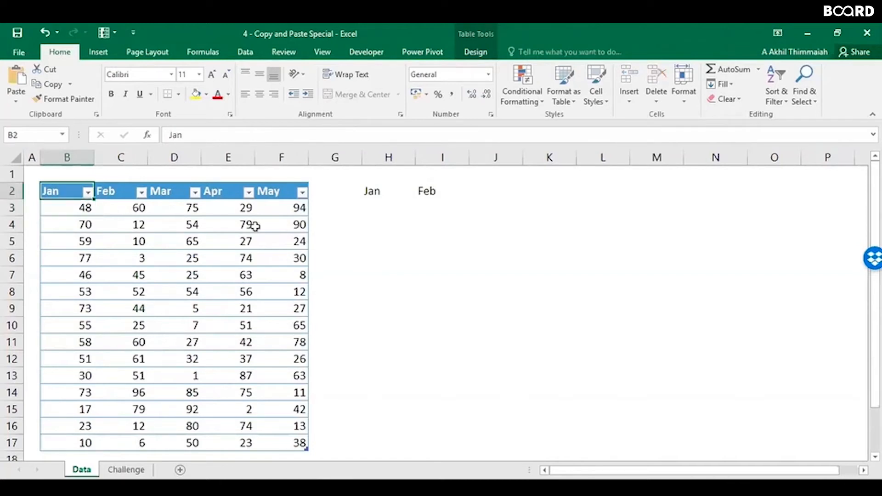
key(Right)
key(Right)
key(Right)
key(Right)
key(Right)
key(Right)
key(Right)
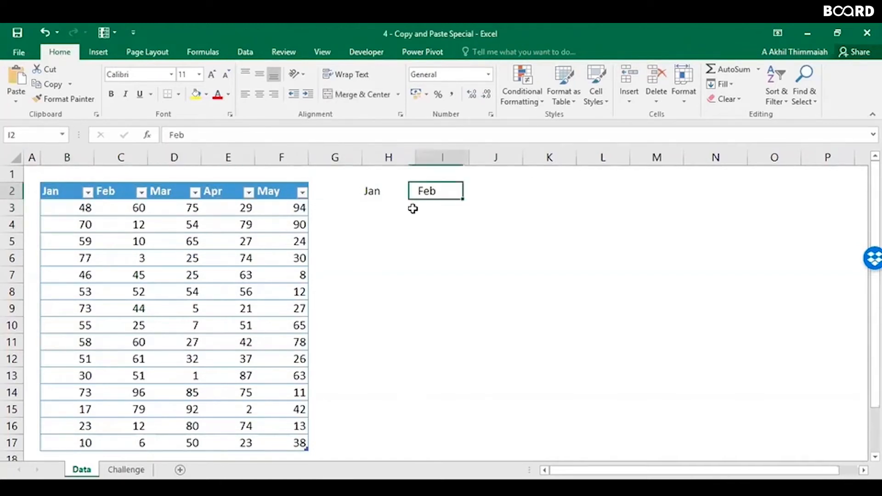
key(Left)
key(Up)
key(shift+Right)
key(Down)
key(shift+Right)
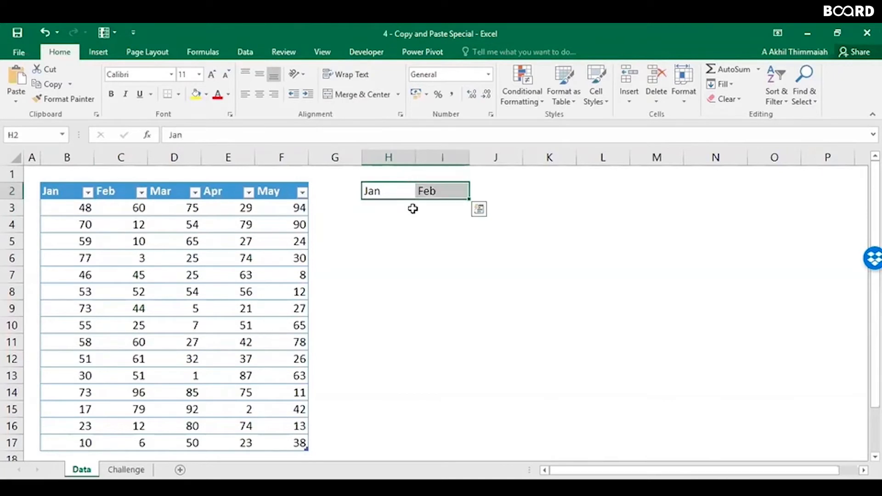
key(Delete)
Step: Copy the table's Jan column with its header, B2:B17
key(Left)
key(Left)
key(Left)
key(Left)
key(Left)
key(Left)
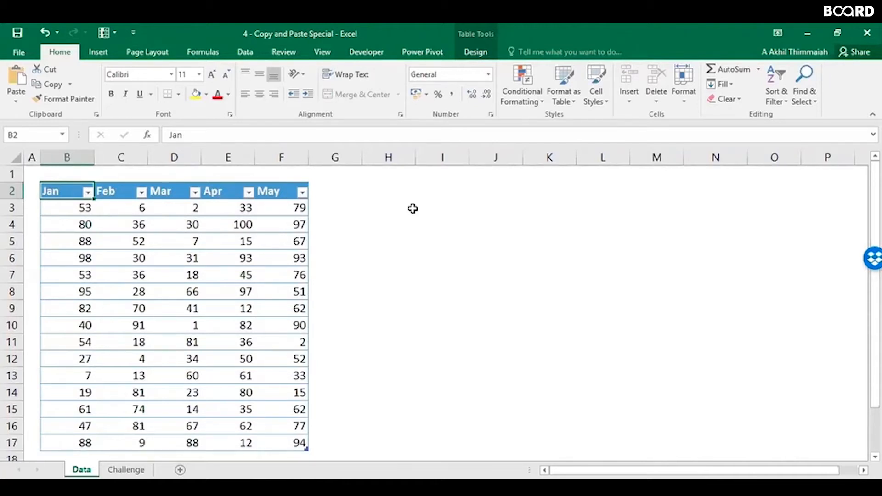
key(ctrl+shift+Down)
key(ctrl+c)
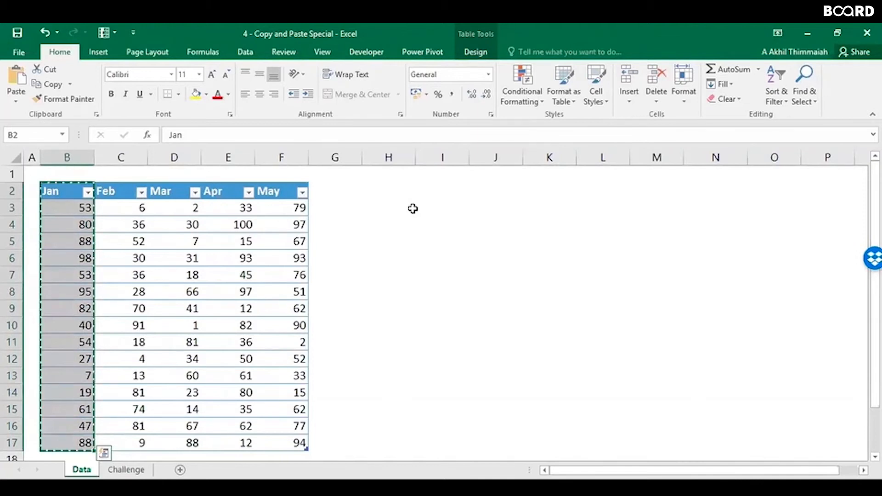
Step: Paste the copied Jan column at H2 with the regular Paste option, keeping formulas and formatting
click(395, 191)
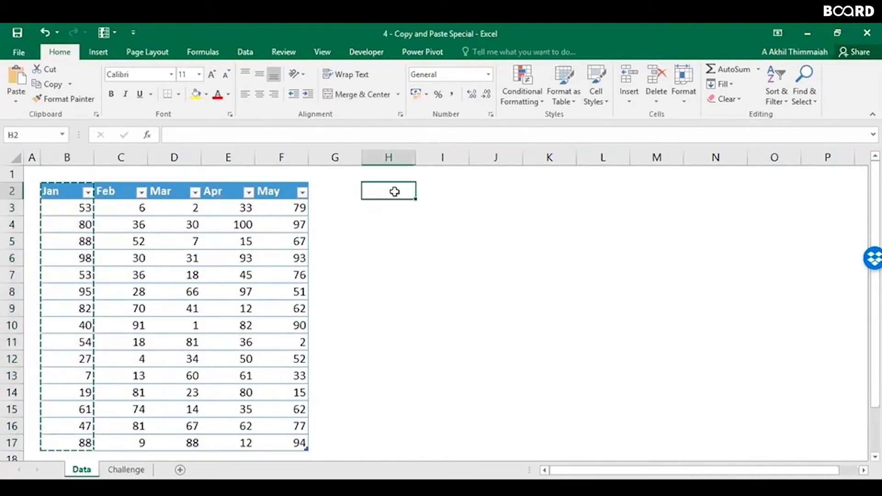
right_click(398, 196)
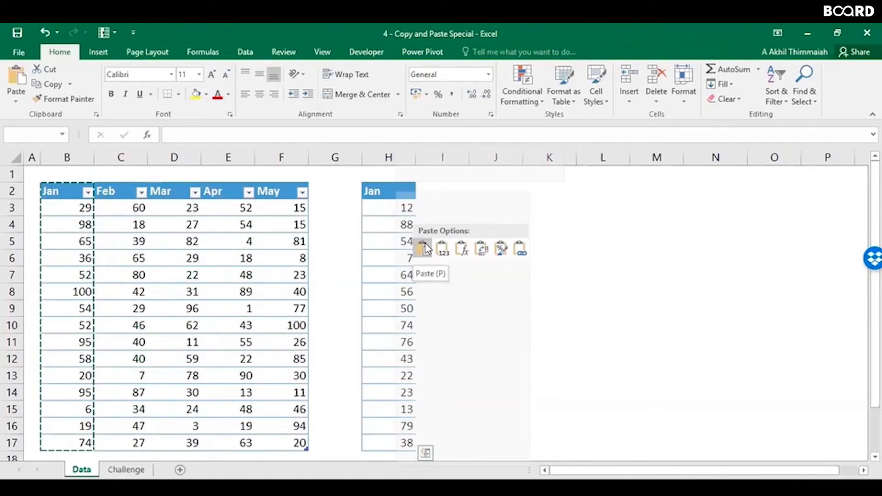
right_click(397, 194)
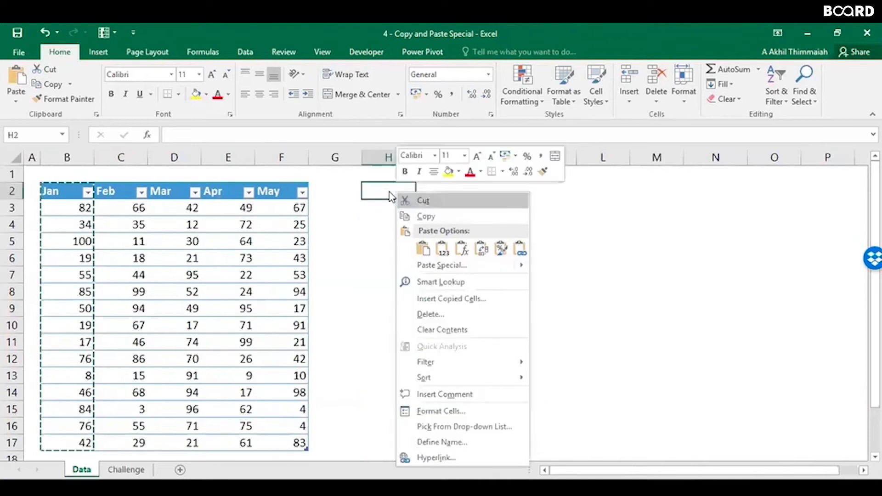
click(423, 250)
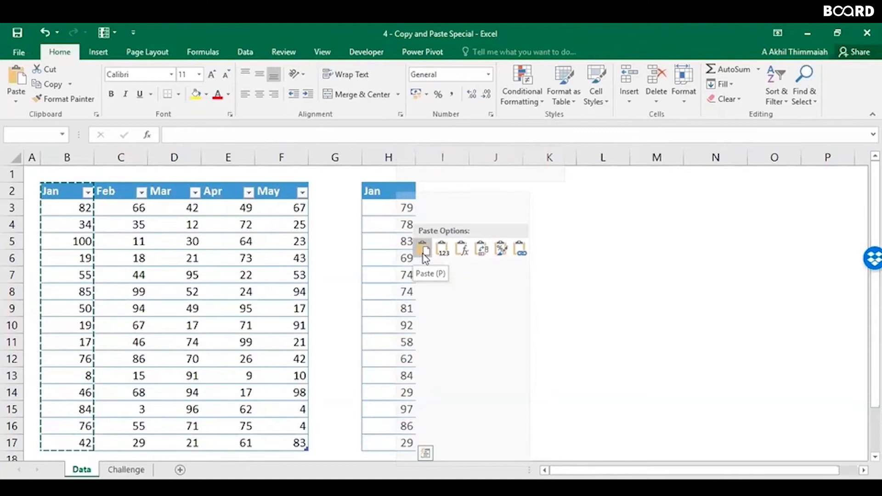
click(422, 252)
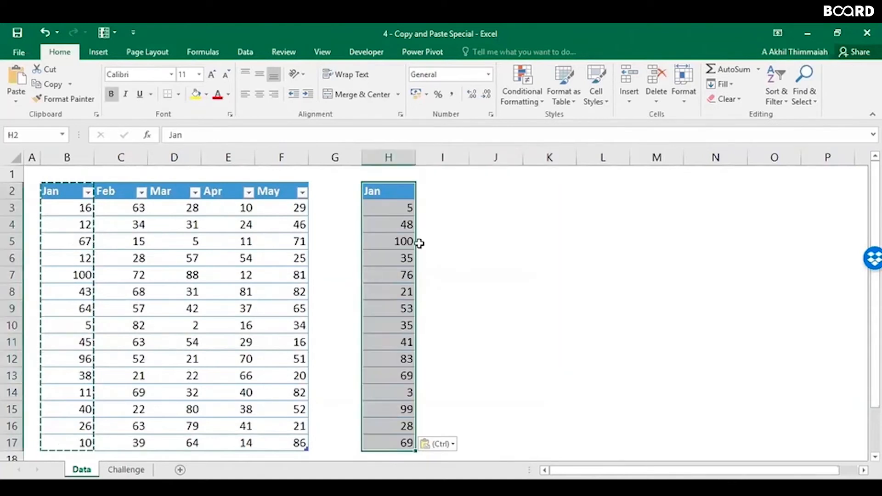
Step: Inspect the contents of the pasted cells H3 and H2 against the original Jan column
click(394, 210)
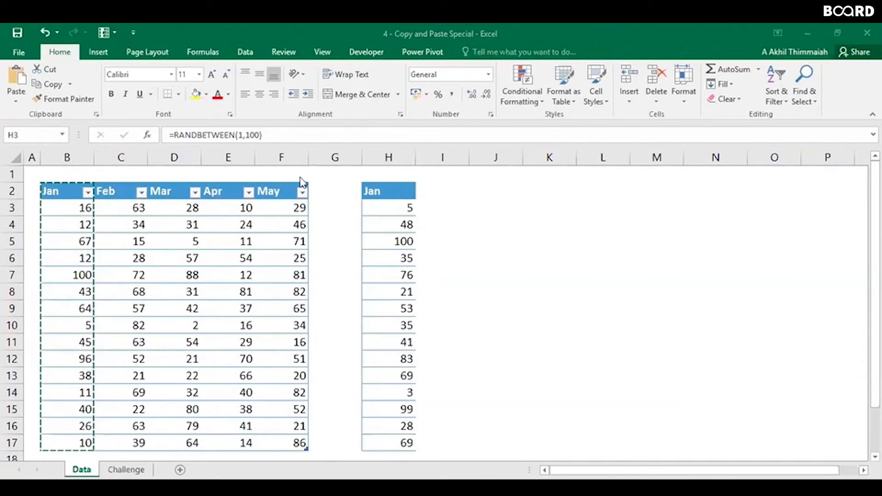
click(380, 203)
key(ctrl+v)
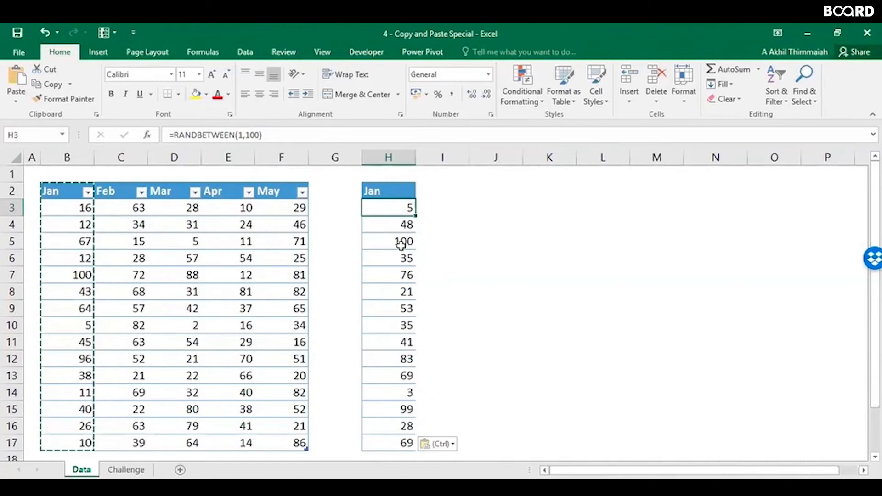
click(396, 191)
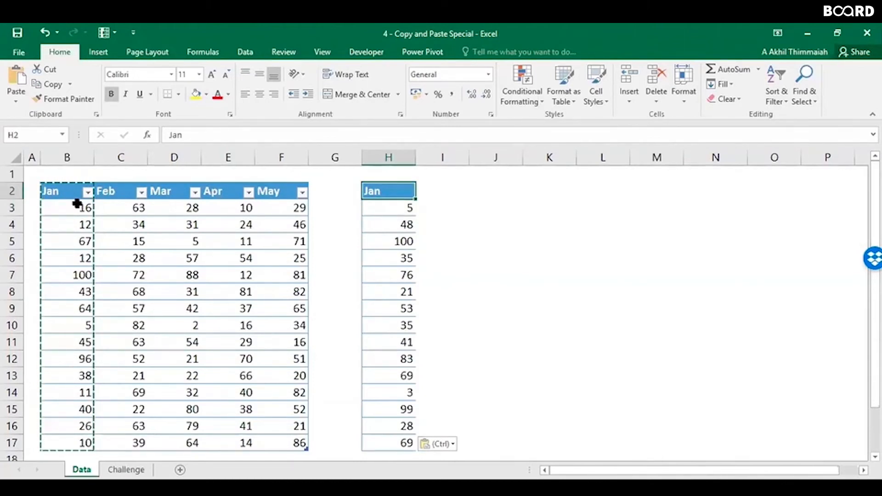
Step: Paste the copied Jan column at I2 as values only
key(Right)
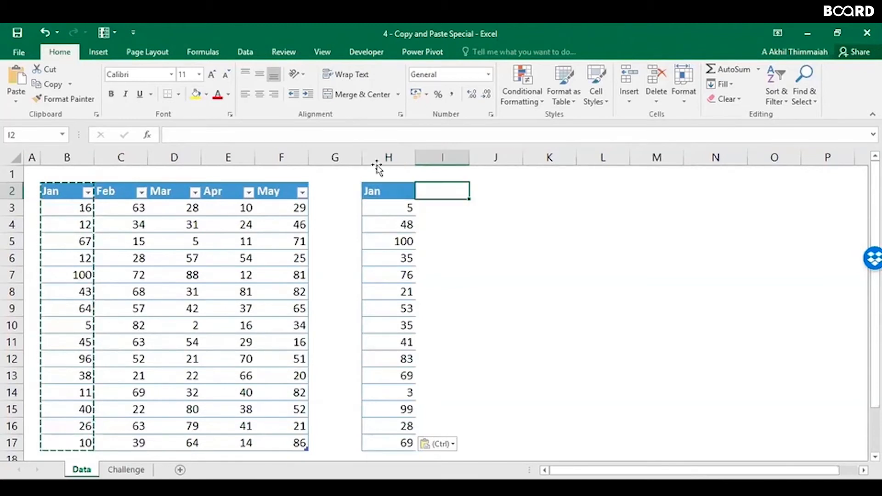
right_click(442, 190)
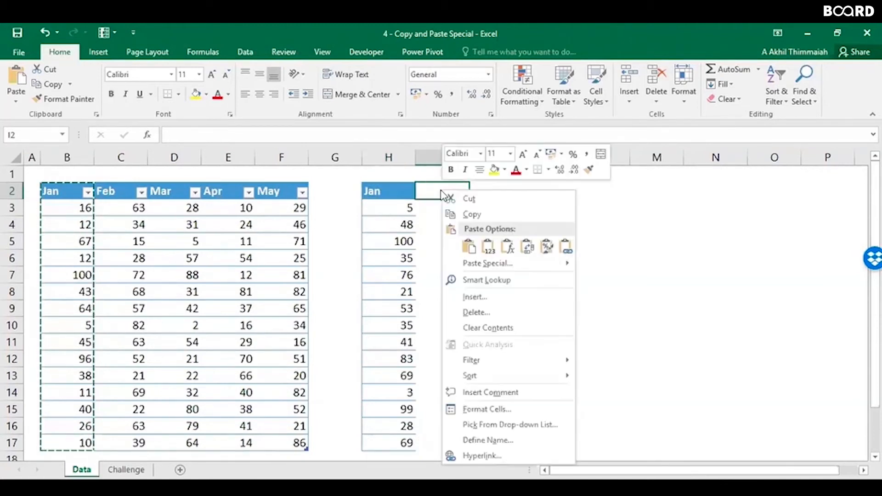
click(488, 248)
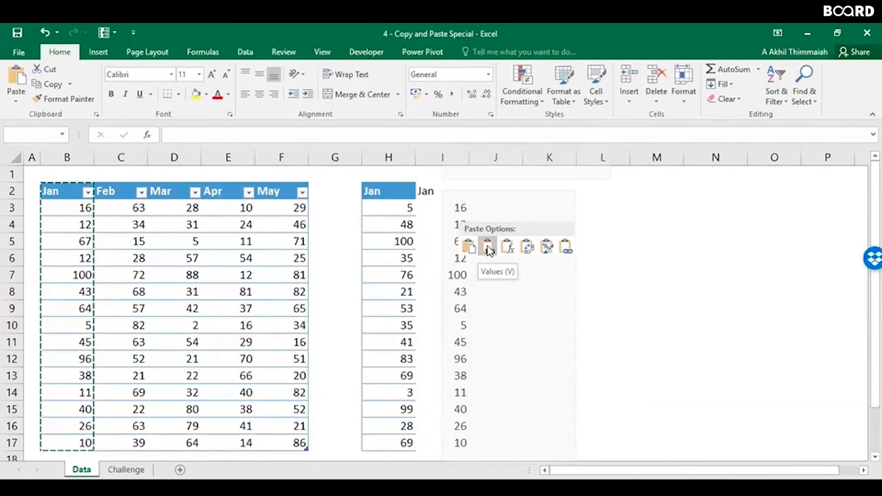
click(488, 247)
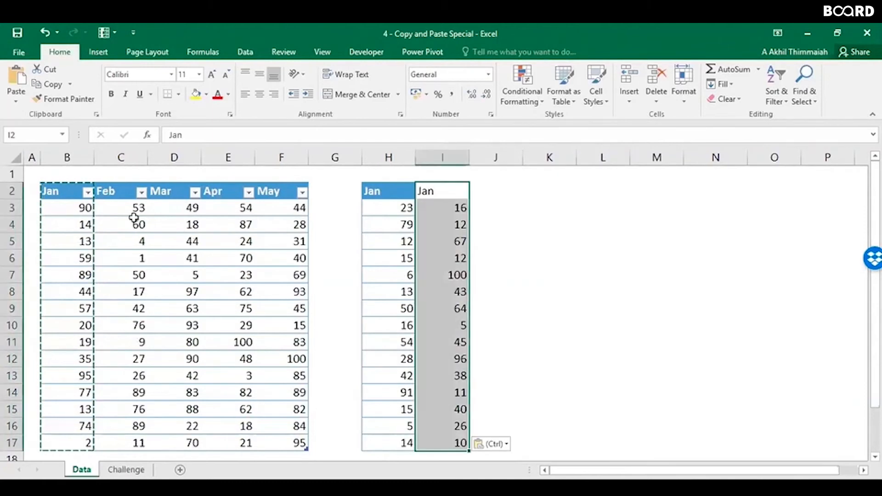
Step: Compare the formulas in the original Jan column with the contents of the values-only copy in I3
click(76, 209)
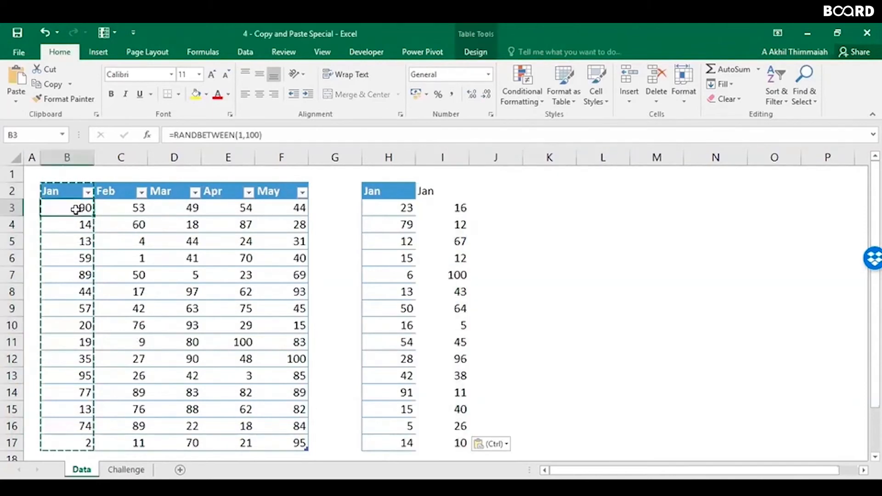
key(Right)
key(Right)
key(Right)
key(Right)
key(Right)
key(Right)
key(Right)
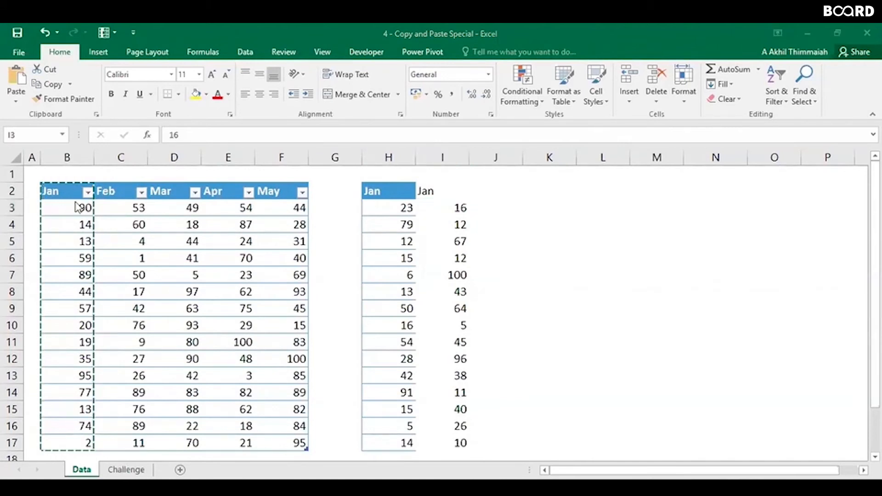
click(72, 207)
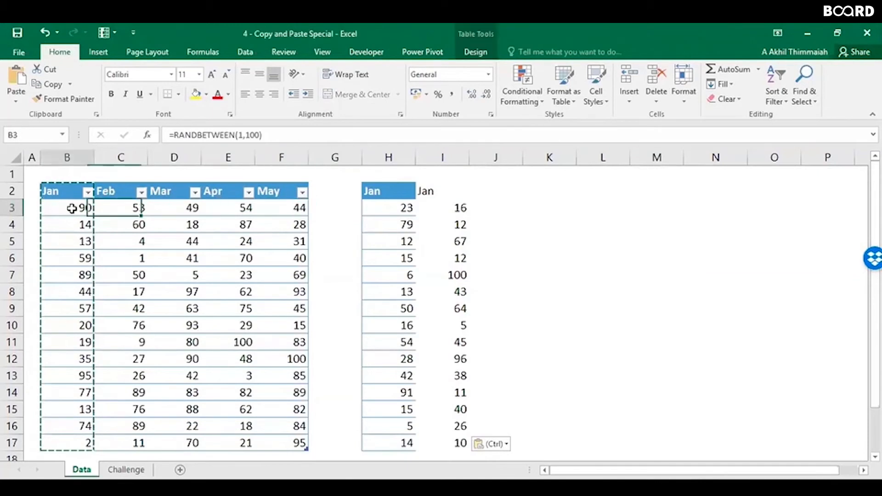
key(Down)
key(Down)
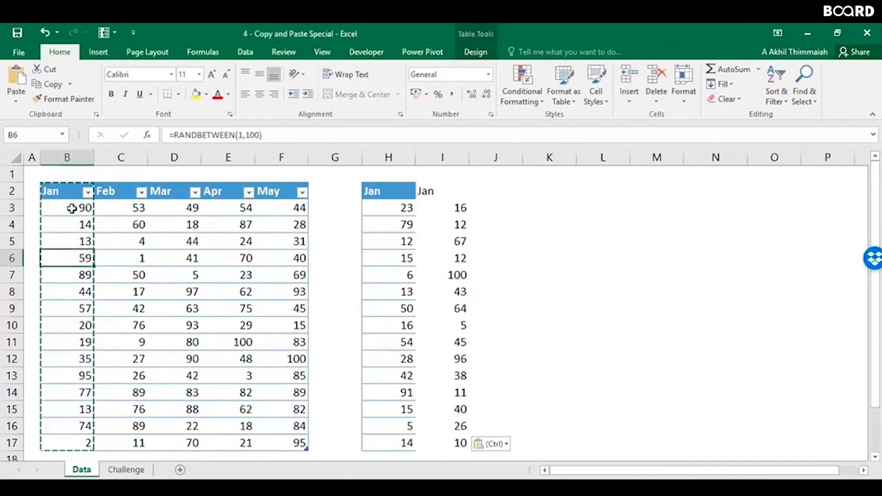
click(73, 209)
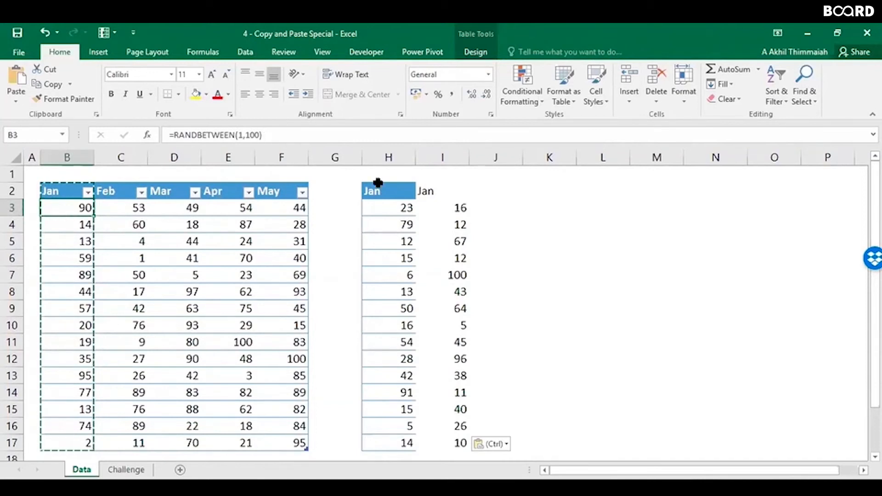
Step: Inspect the values-only copy in I2:I4 and open I3's contents for editing, leaving its value as is
click(459, 209)
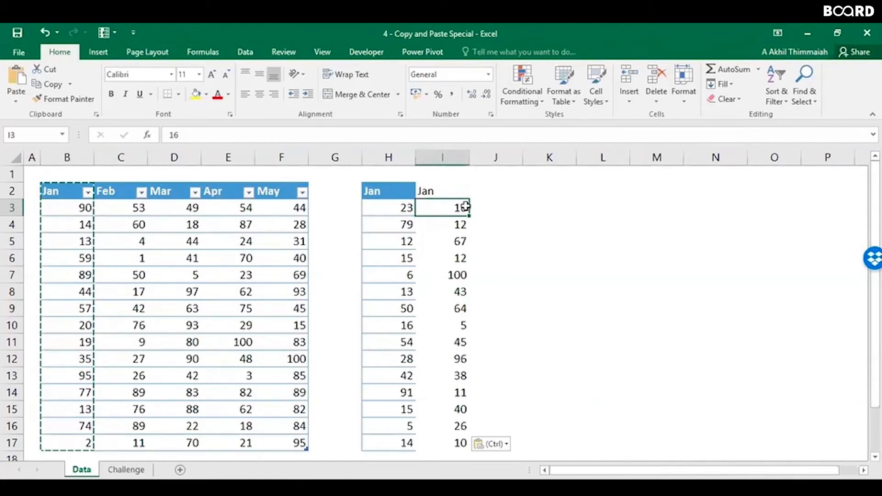
key(Down)
key(Down)
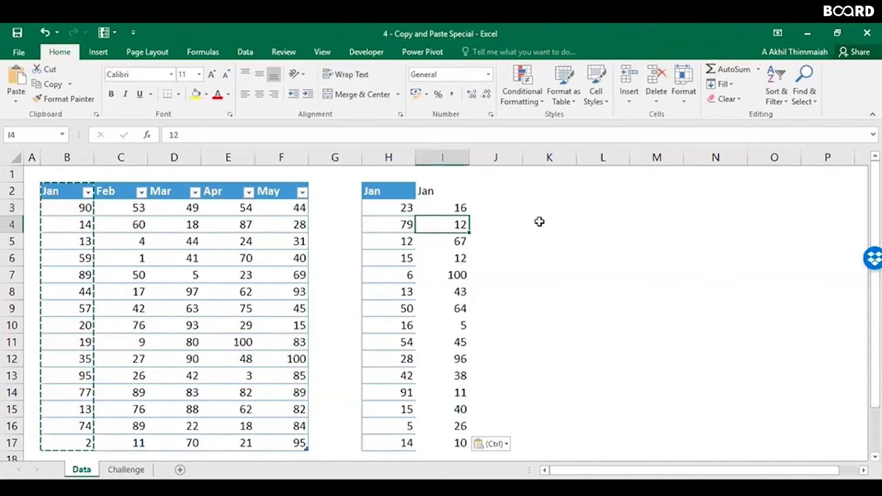
key(Up)
key(Up)
key(Up)
key(Down)
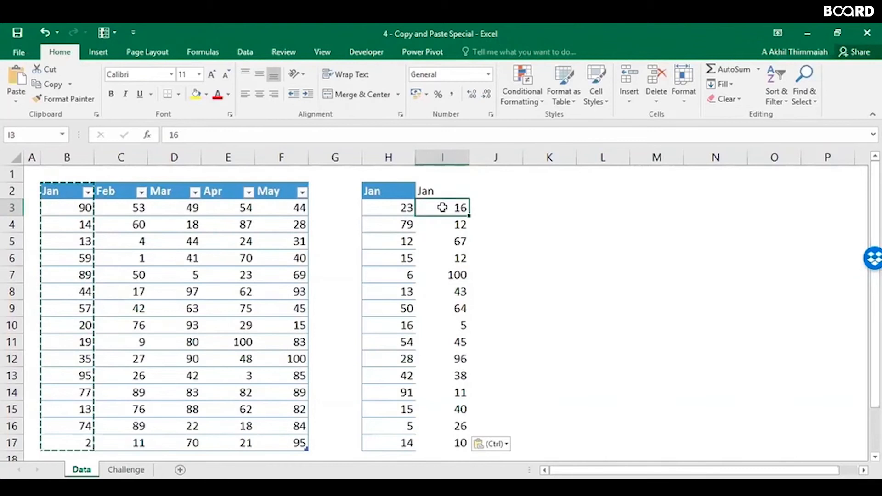
drag(183, 135, 175, 135)
click(190, 134)
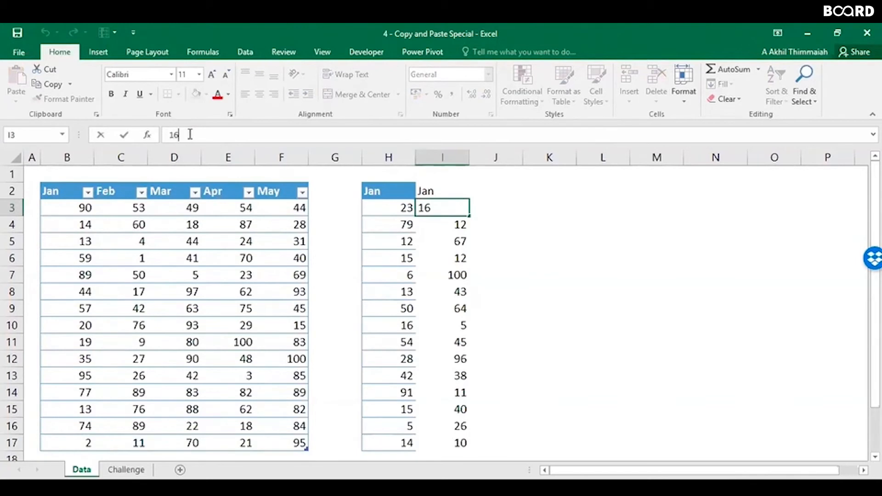
click(389, 202)
key(Right)
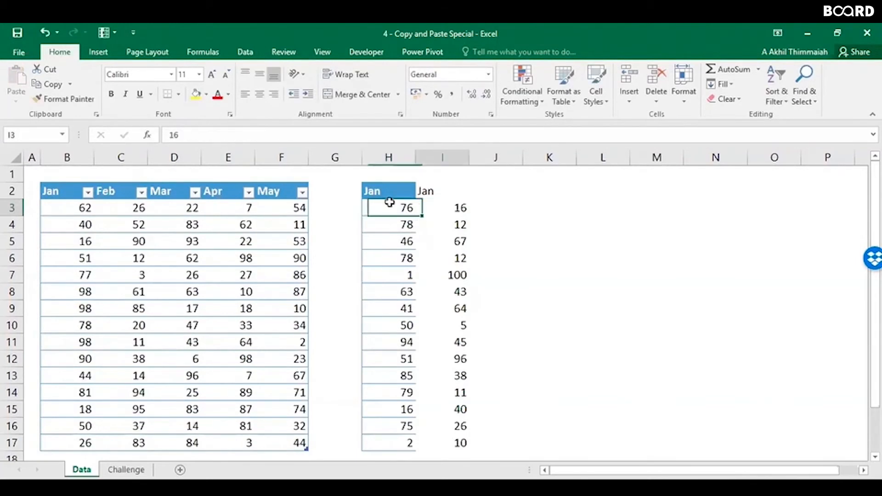
Step: Compare the regular-pasted Jan column in H with the values-only Jan column in I, including their header cells
key(Down)
key(Left)
key(Down)
key(Up)
key(Up)
key(Right)
key(Right)
key(Left)
key(Left)
key(Up)
key(Right)
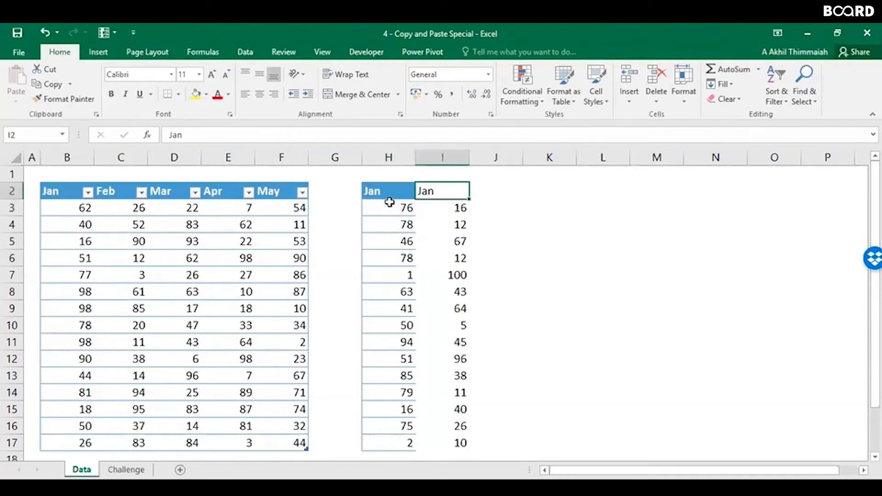
key(Left)
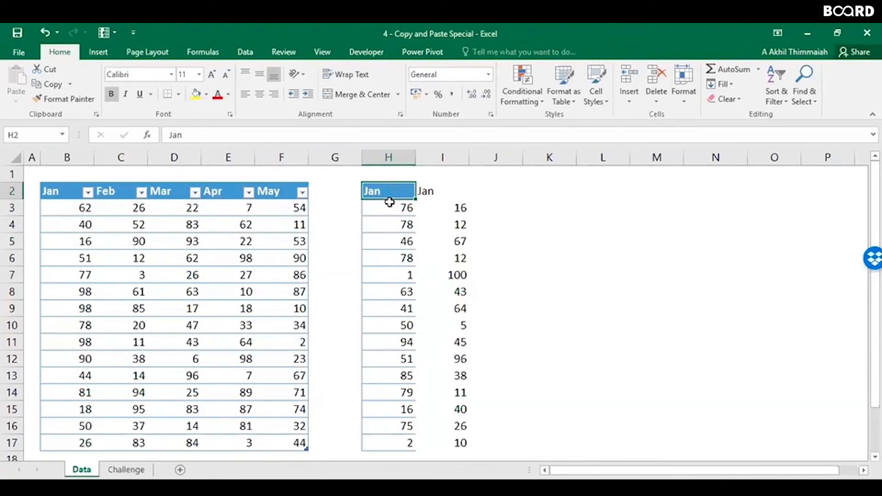
Step: Delete both pasted Jan columns in H2:I17
click(397, 209)
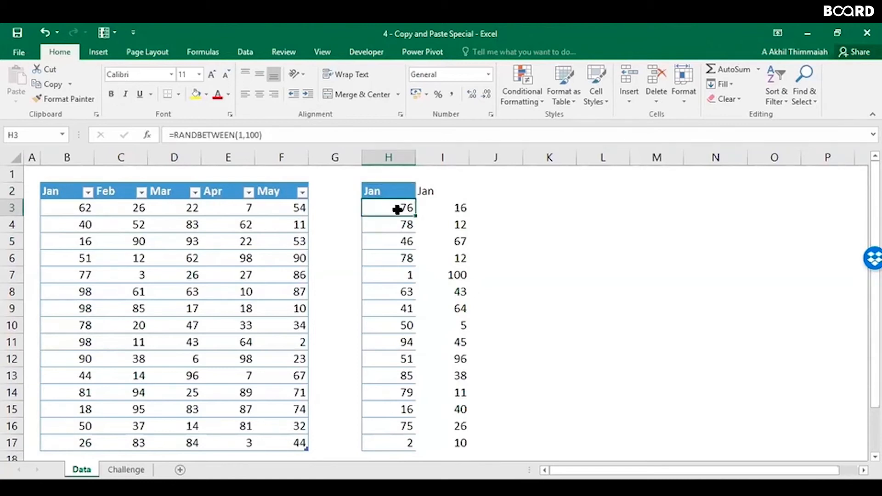
key(Up)
key(ctrl+shift+Down)
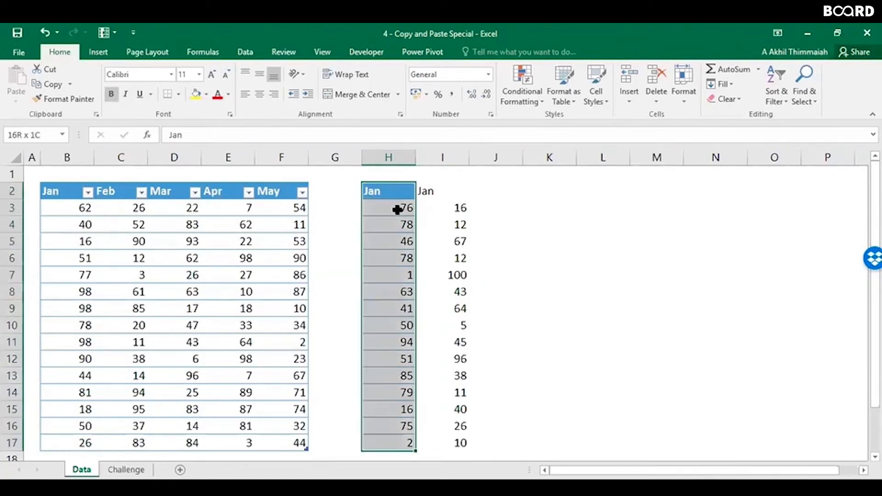
key(ctrl+shift+Right)
key(Delete)
Step: Copy the entire Jan to May table in B2:F17, including its headers
key(Left)
key(Left)
key(Left)
key(Left)
key(Left)
key(Left)
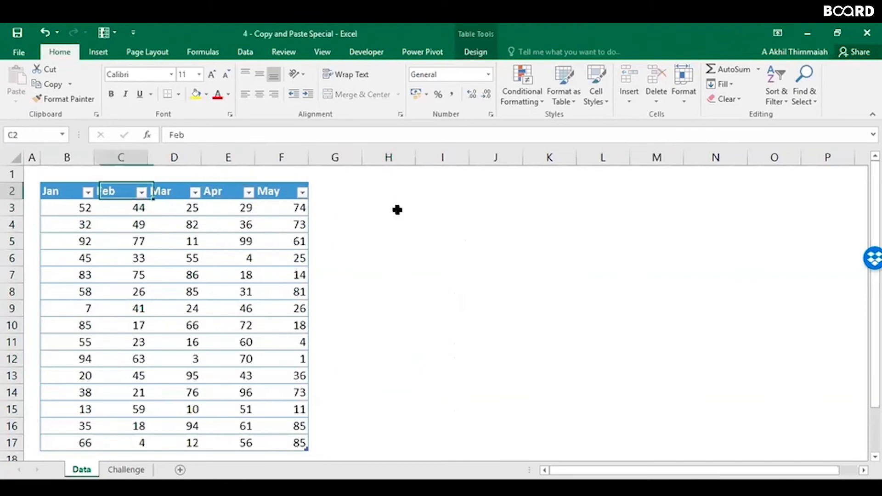
key(ctrl+shift+Down)
key(ctrl+shift+Right)
key(ctrl+c)
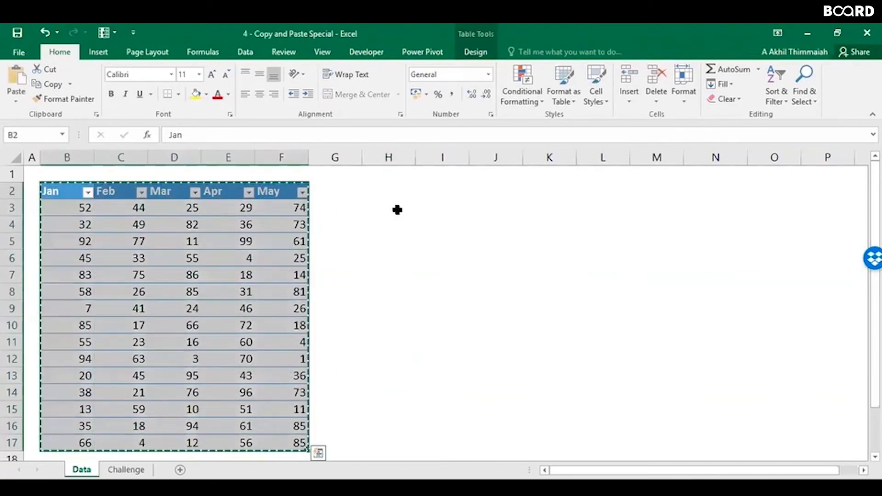
Step: Paste the copied Jan to May table at H2 as values only
key(Right)
key(Right)
key(Right)
key(Right)
key(Right)
key(Right)
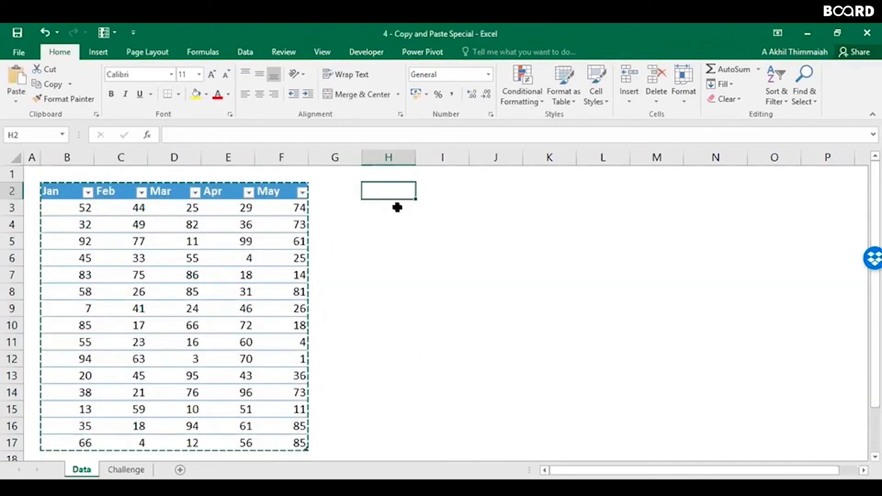
right_click(397, 197)
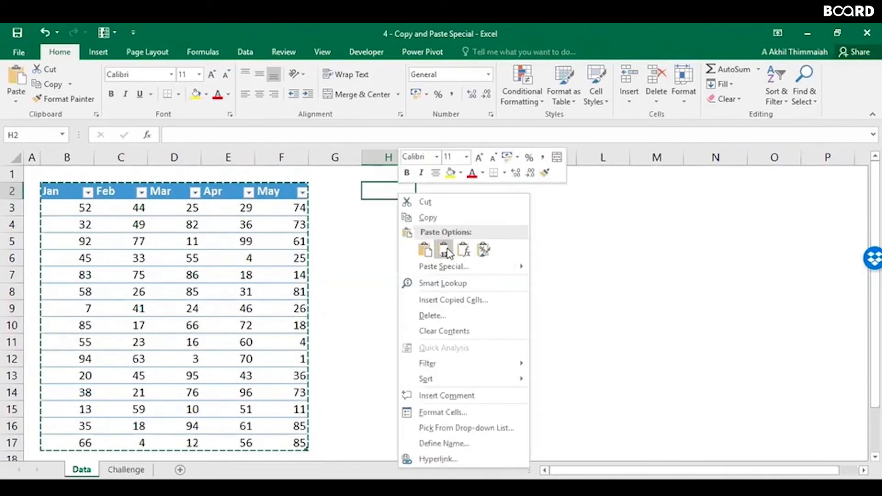
click(444, 250)
Step: Apply all borders to the pasted values in H2:L17
click(399, 189)
key(ctrl+shift+Right)
key(ctrl+shift+Down)
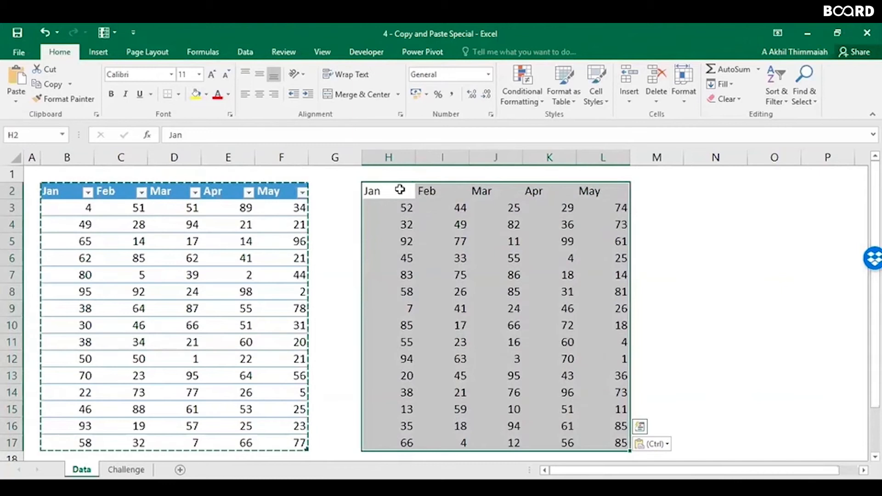
key(alt+h)
key(b)
key(a)
click(399, 189)
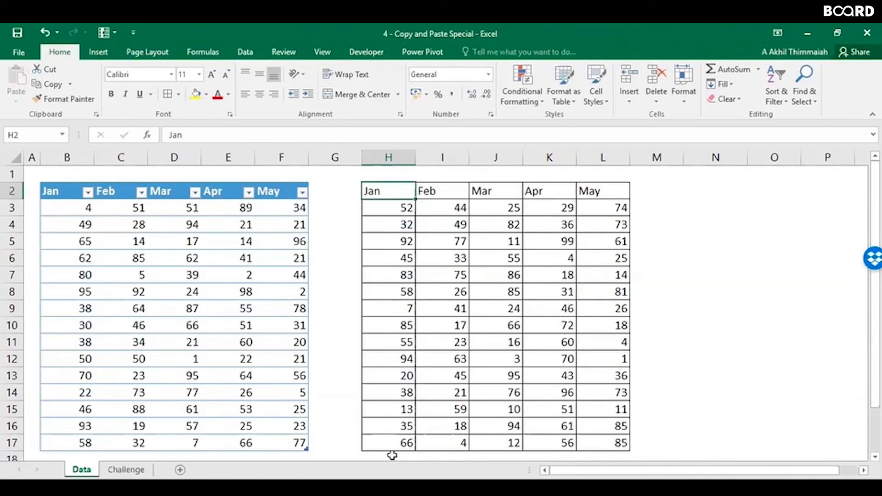
Step: Examine the bordered values-only table, checking the contents of H2 and H3 beside the original table
key(Up)
key(Right)
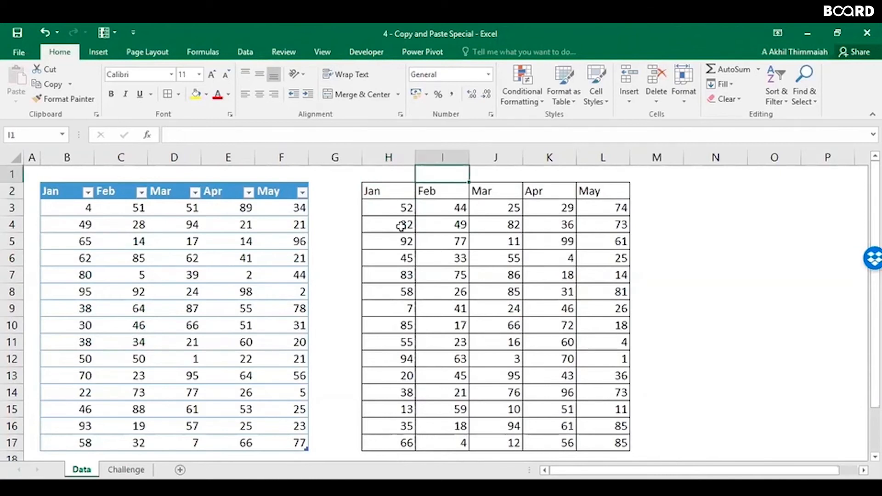
key(Down)
key(Down)
key(Left)
key(Left)
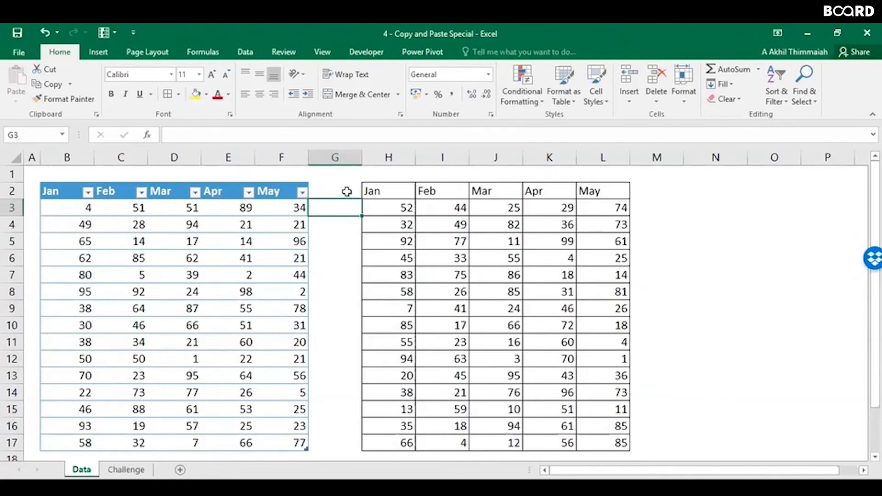
key(Up)
key(Right)
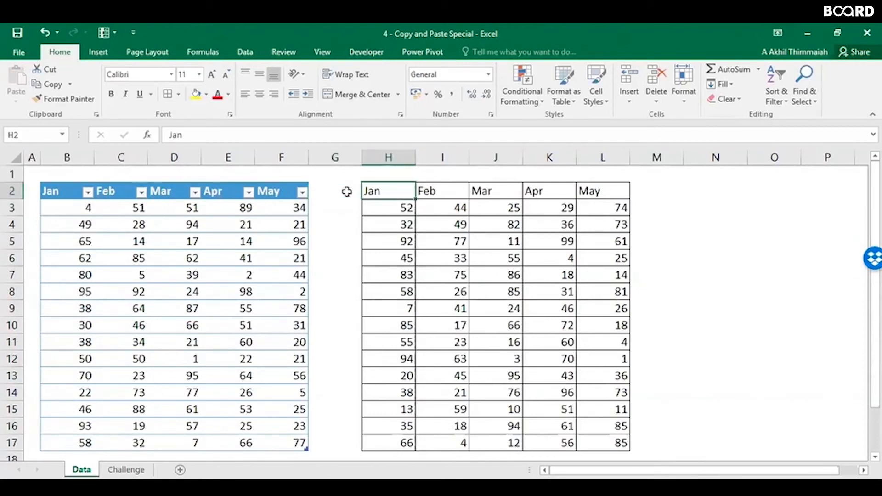
key(Down)
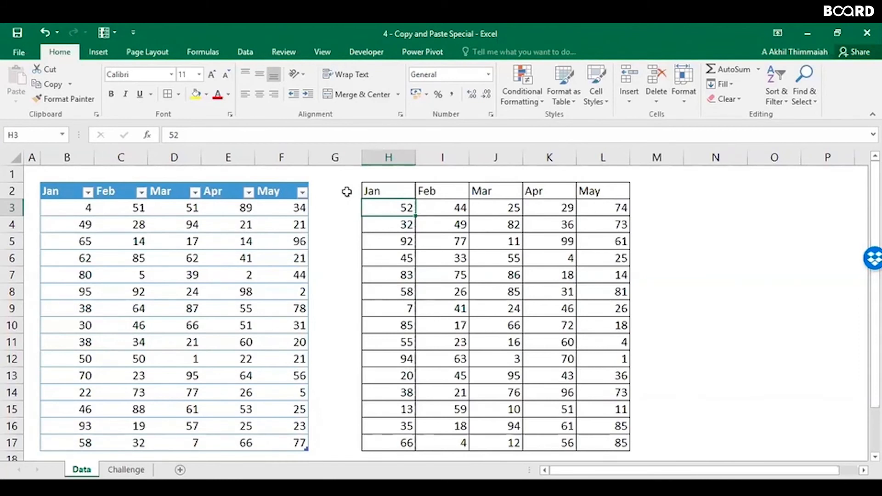
mouse_move(875, 218)
mouse_down()
mouse_move(875, 255)
mouse_move(875, 218)
mouse_up()
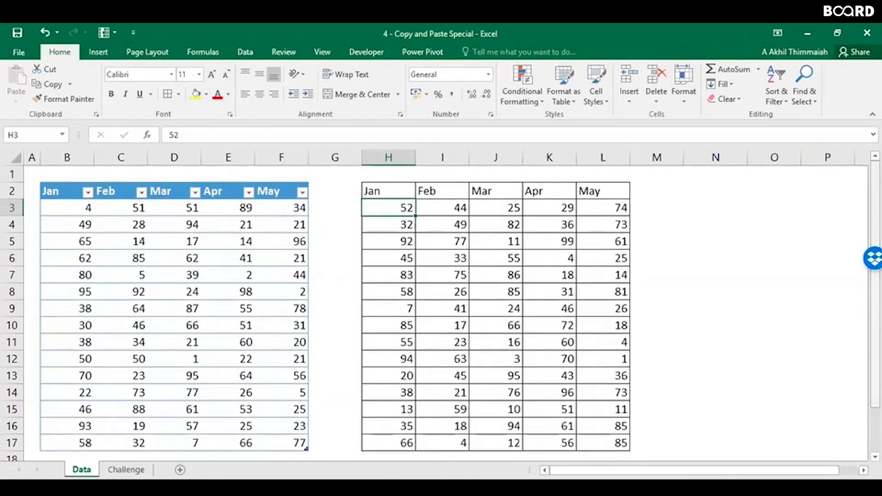
Step: Total the pasted Jan values by entering =SUM(H3:H17) in H18
click(606, 456)
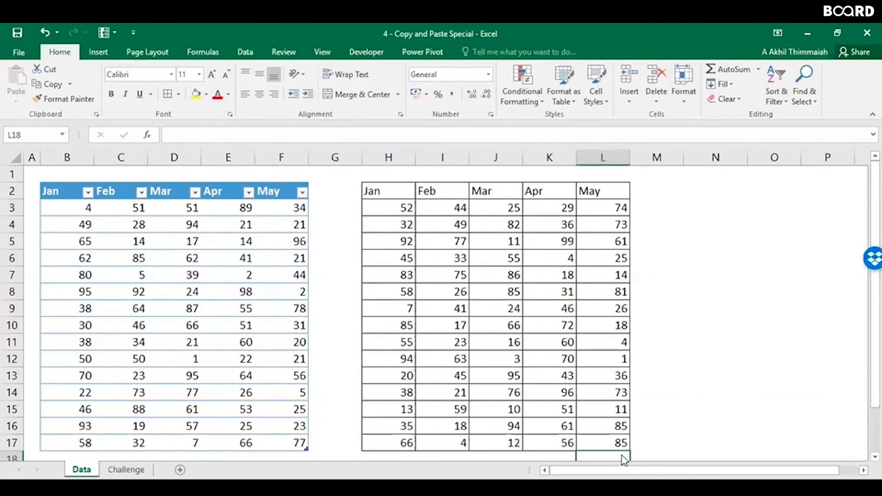
click(402, 452)
click(404, 454)
scroll(587, 427, down, 1)
text(=)
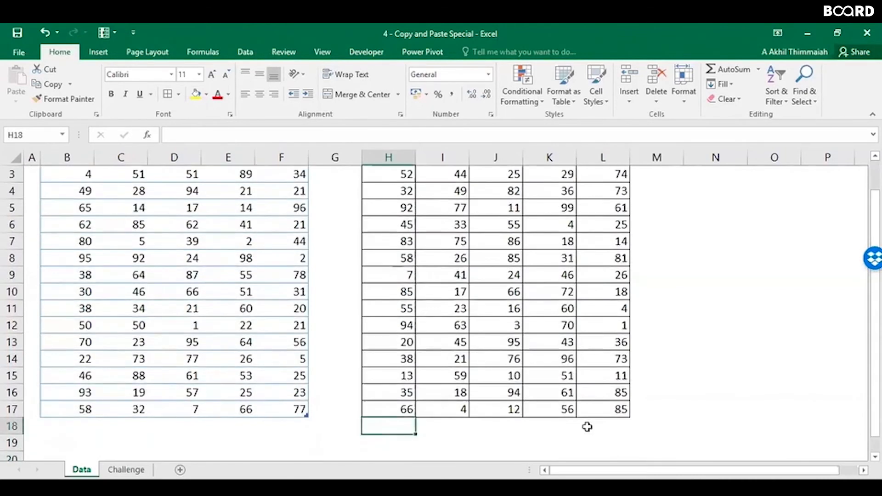
text(sum()
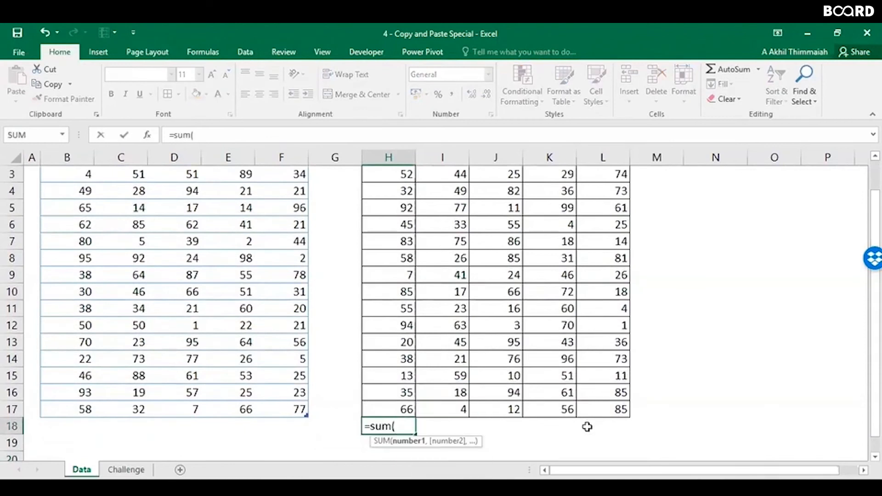
drag(875, 325, 875, 321)
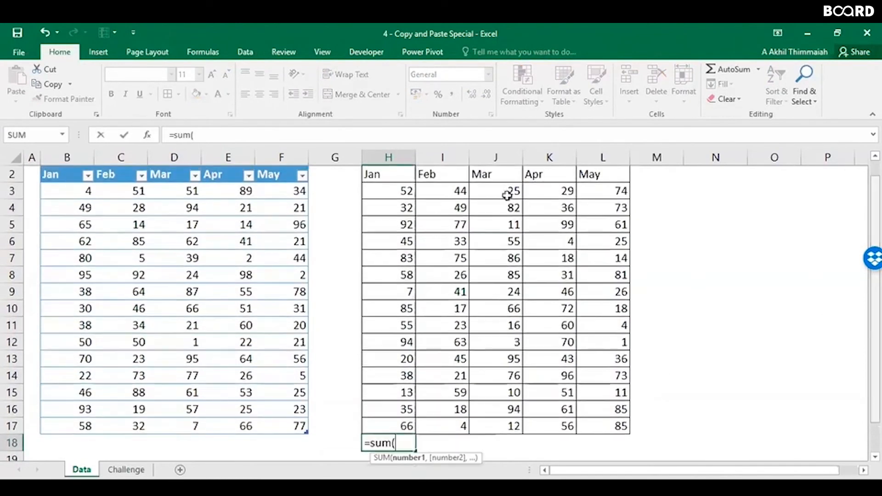
click(391, 188)
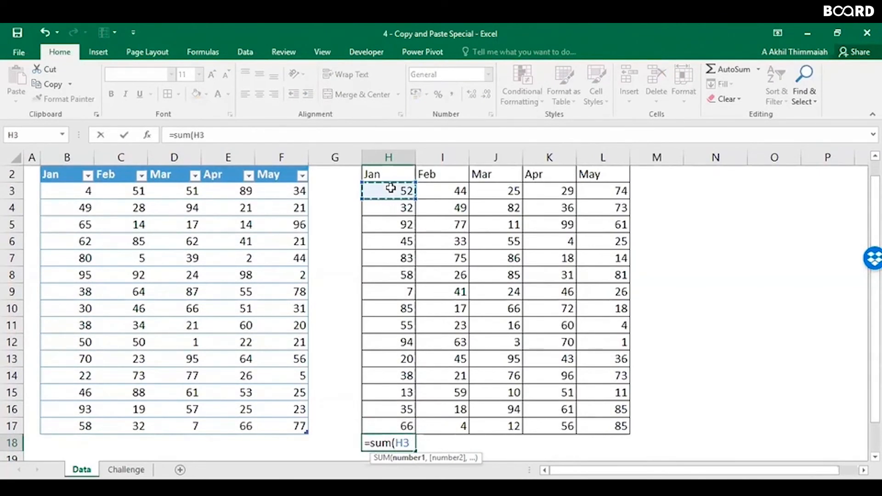
drag(412, 196, 409, 432)
text())
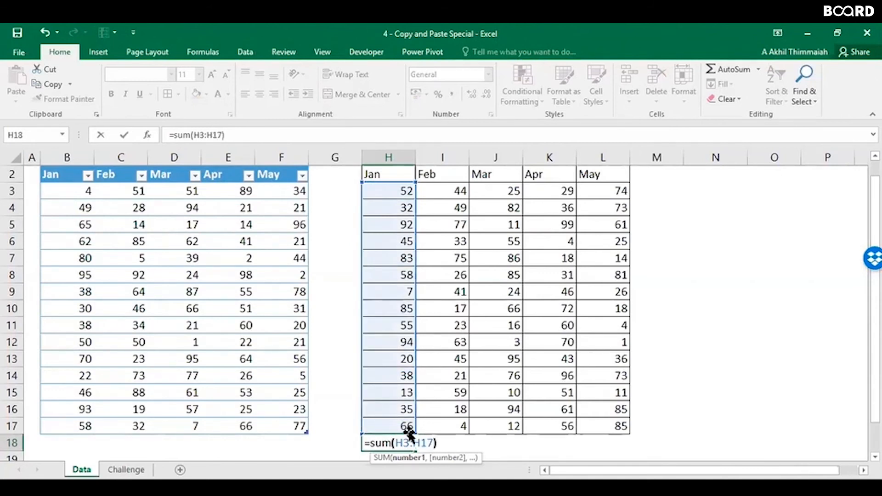
key(Return)
Step: Review the sum formula in H18 against the first and last cells of its range, H3 and H17
click(408, 430)
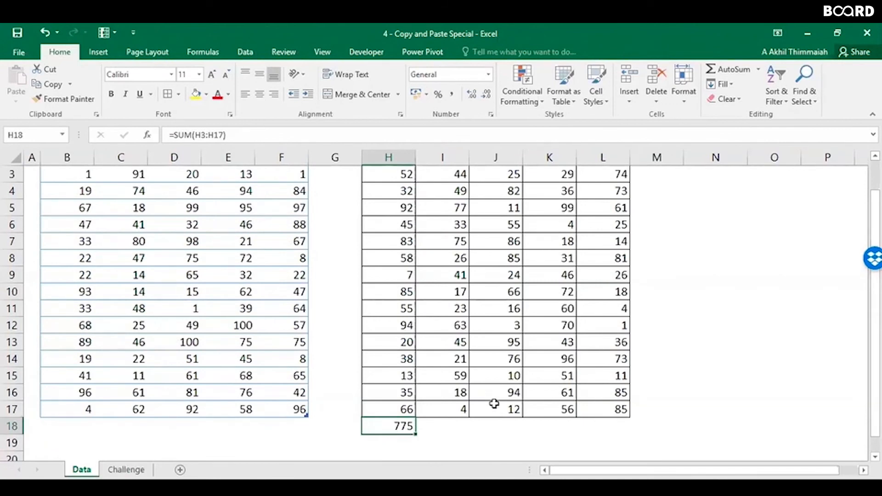
mouse_move(875, 216)
mouse_down()
mouse_move(875, 189)
mouse_move(875, 211)
mouse_up()
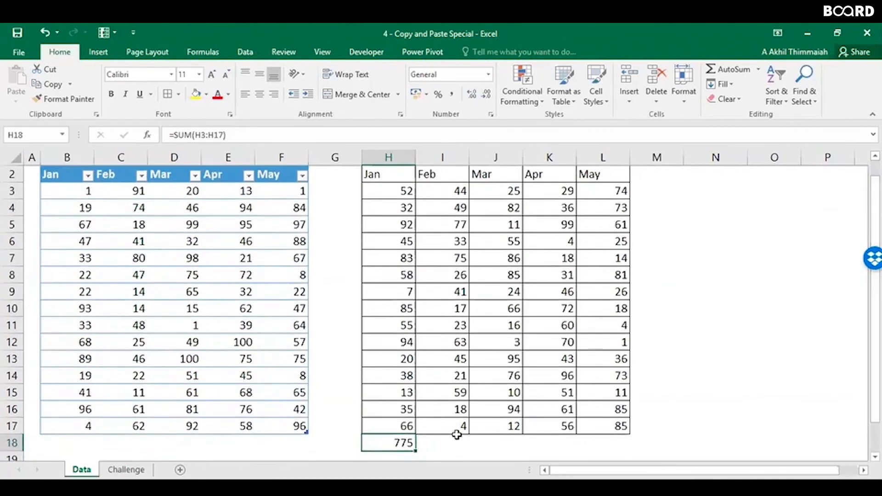
click(441, 440)
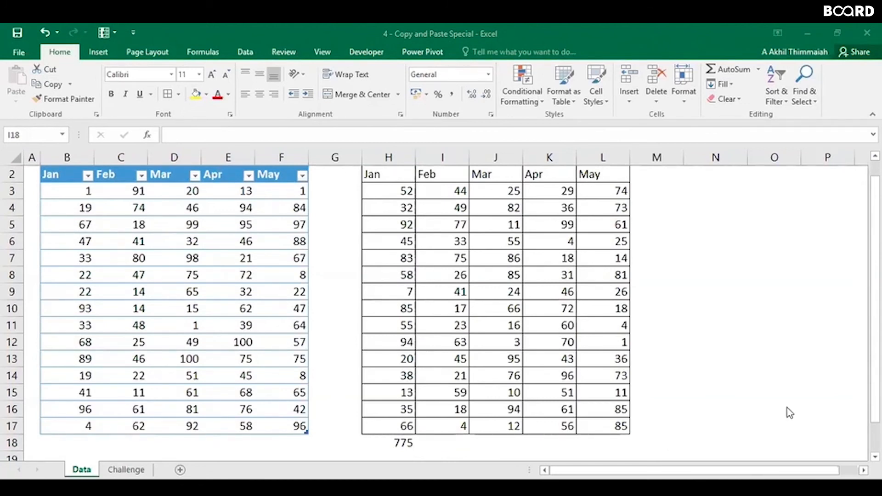
key(Left)
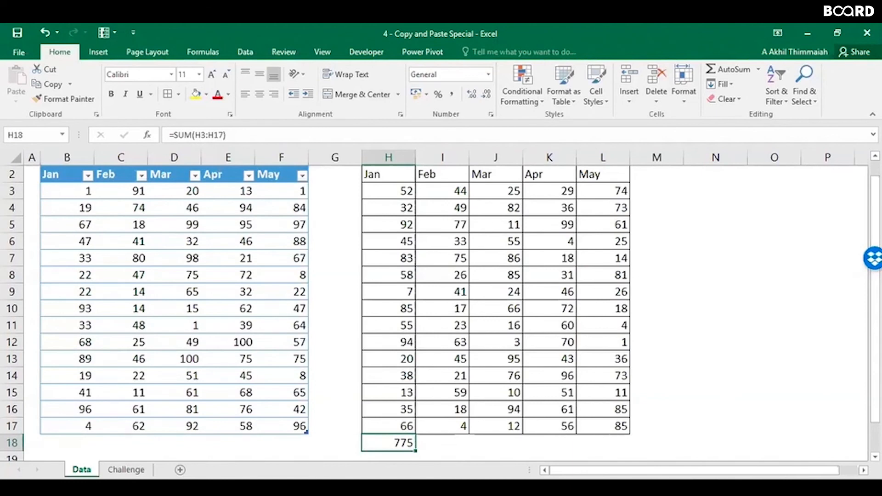
ctrl+scroll(468, 270, down, 1)
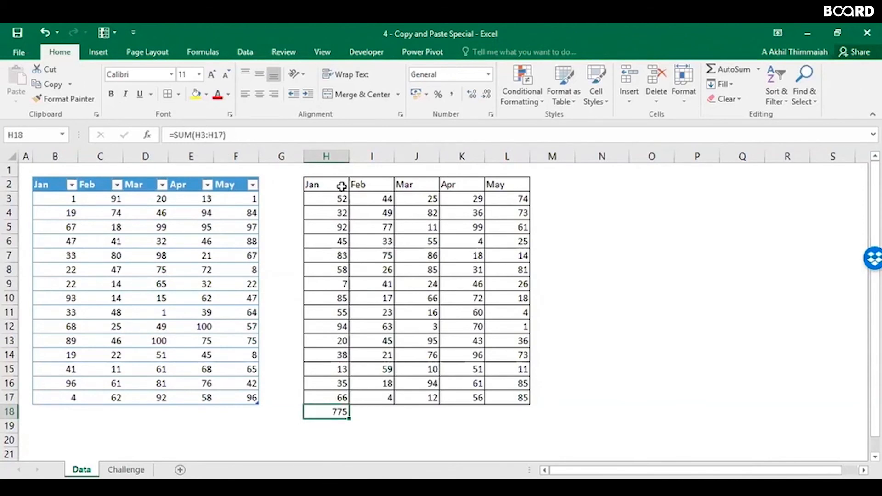
click(335, 199)
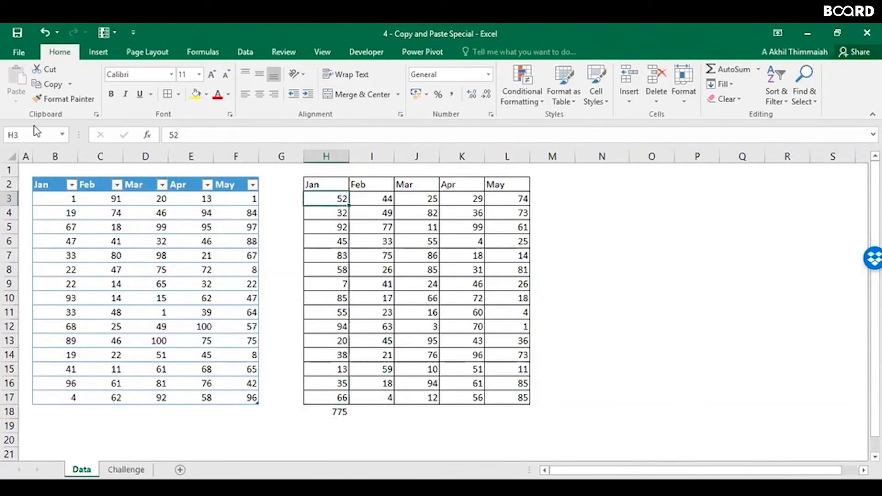
click(331, 410)
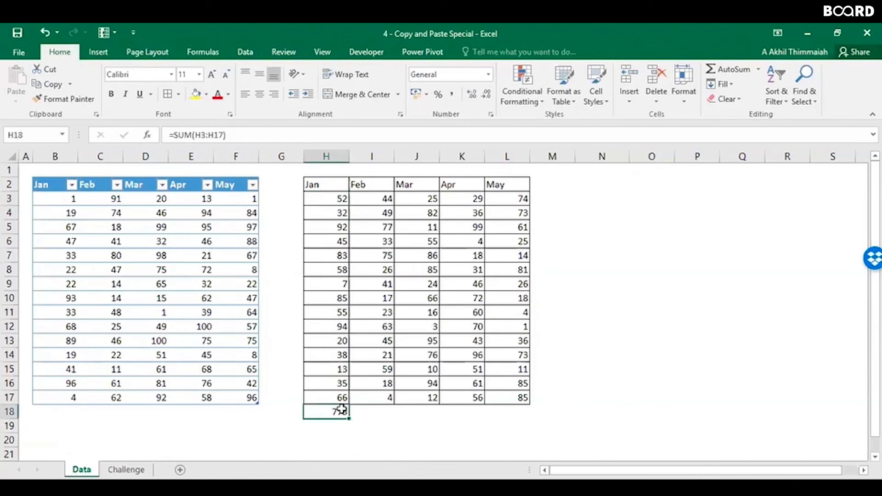
click(333, 395)
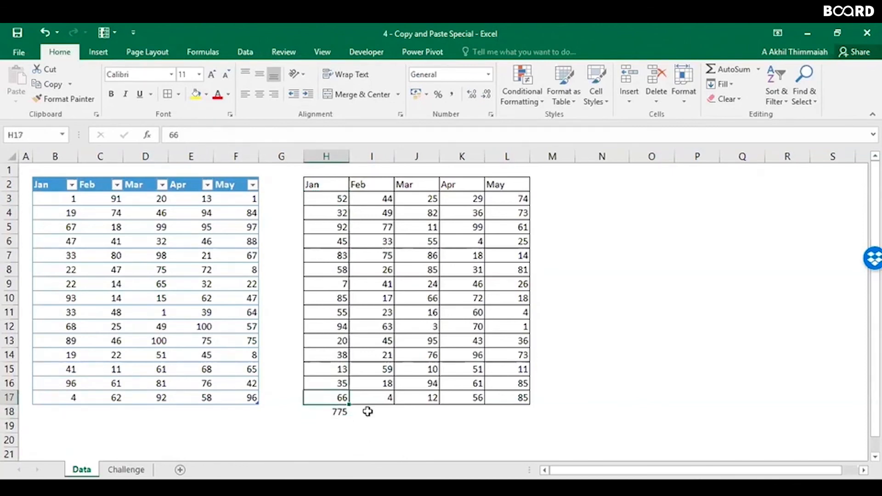
key(Down)
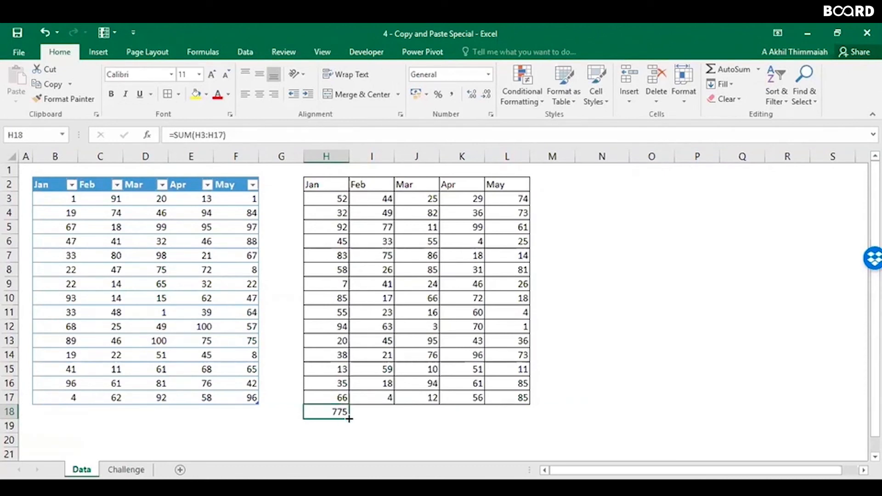
Step: Fill the Jan sum formula from H18 into I18 and compare the column references of the two formulas
drag(349, 419, 398, 417)
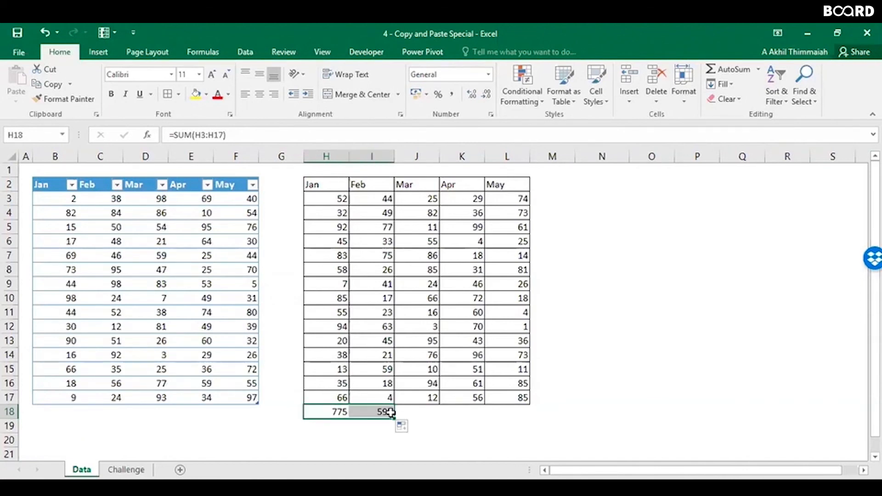
click(391, 412)
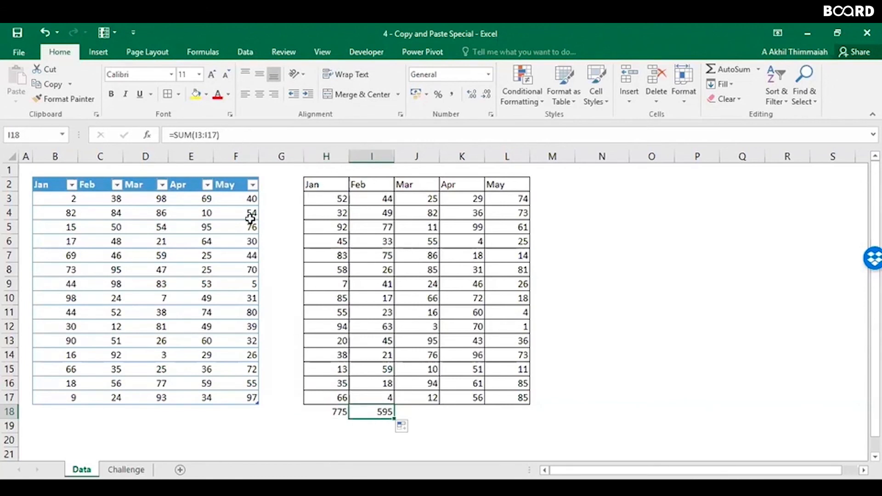
key(Left)
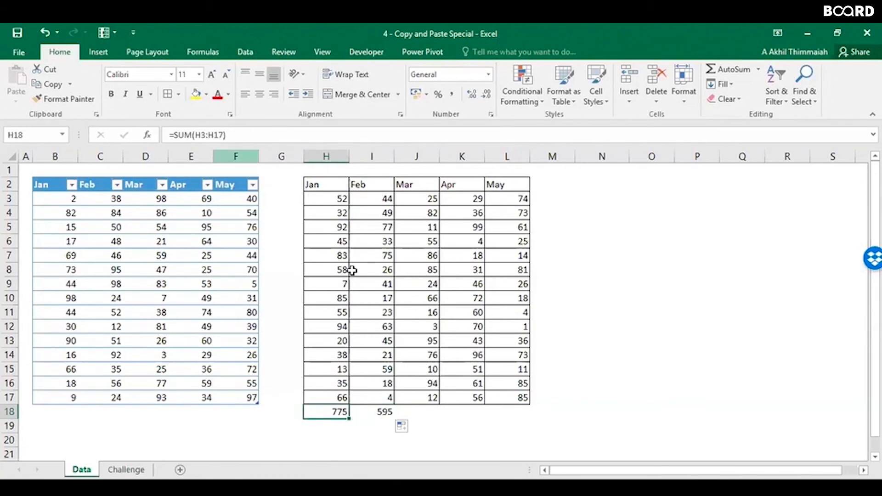
key(Right)
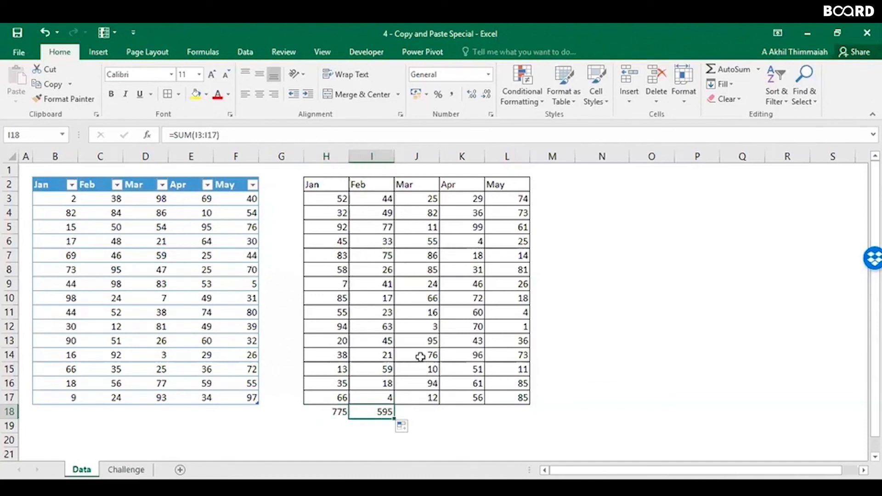
Step: Continue filling the sum formula from I18 into J18, K18 and L18, checking the range in each copied formula
drag(394, 418, 431, 418)
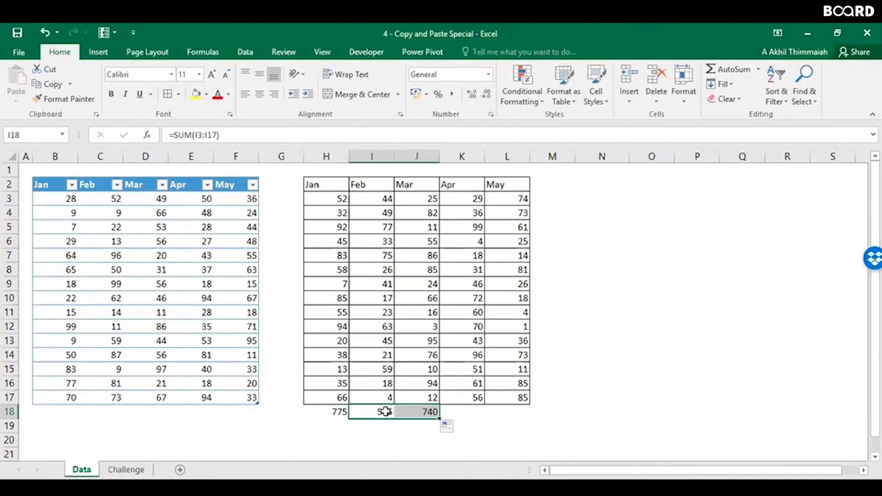
click(421, 409)
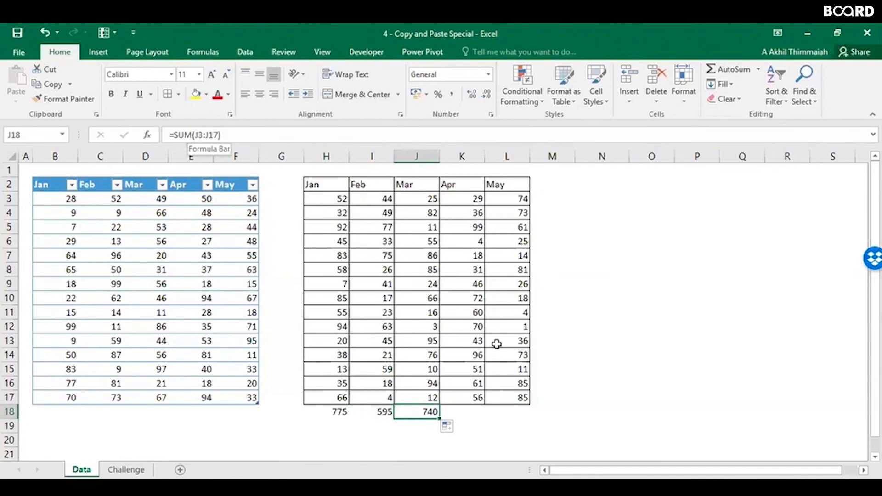
drag(439, 418, 533, 412)
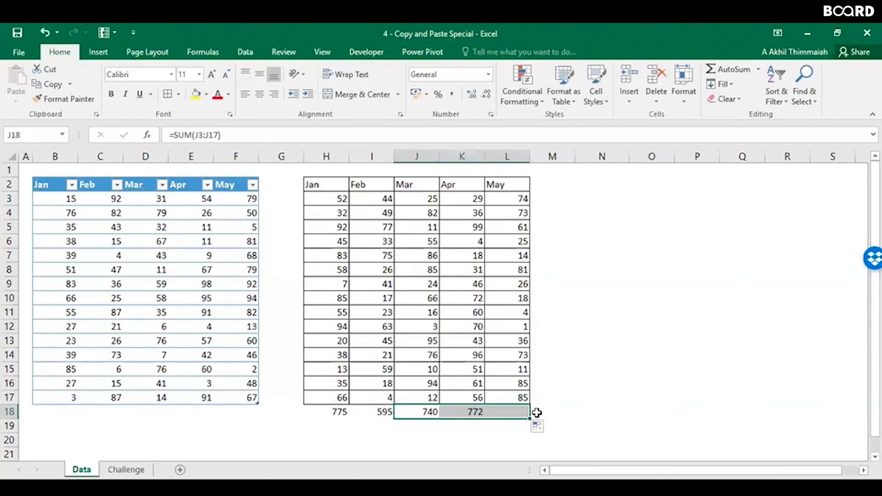
click(478, 412)
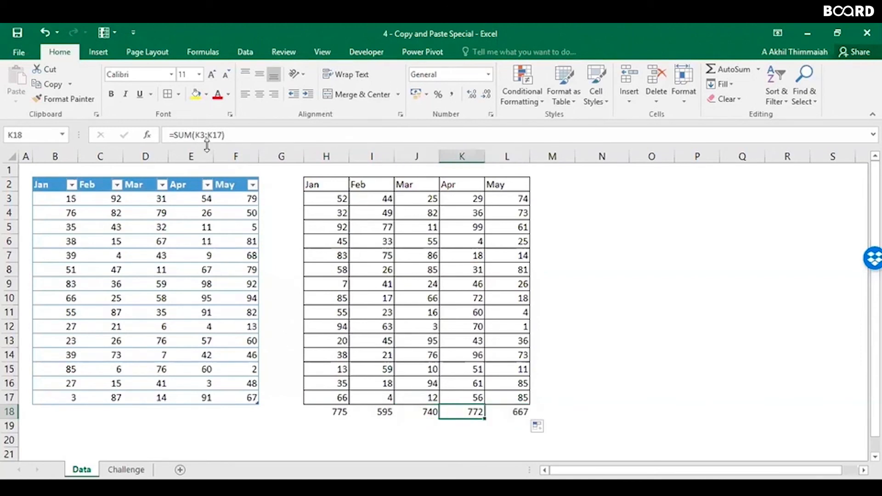
click(523, 413)
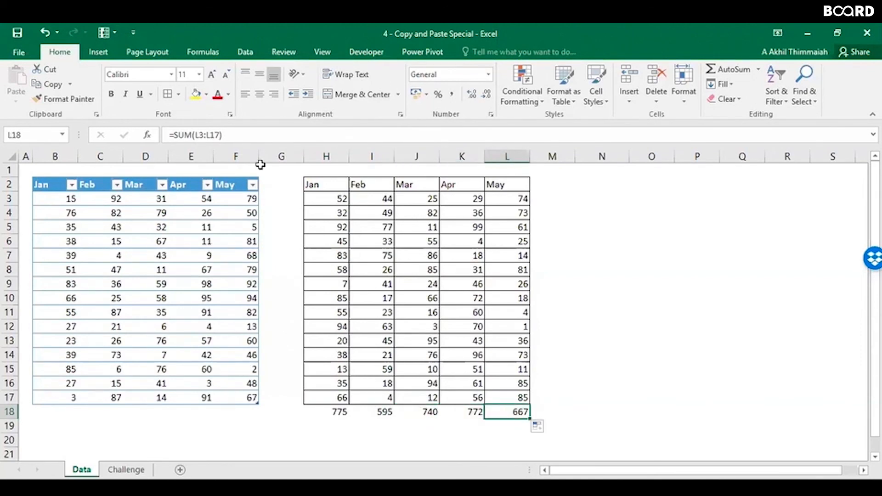
Step: Review the sum formulas across H18:L18 cell by cell, returning to the original formula in H18
click(339, 412)
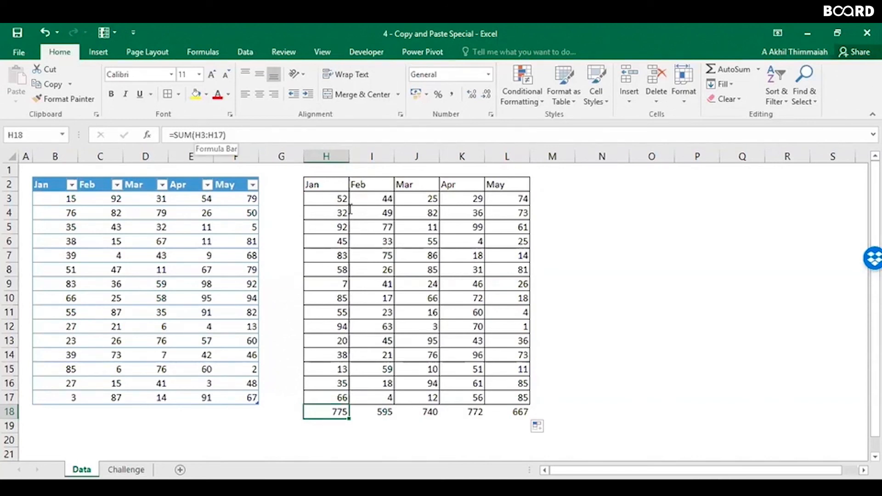
key(Right)
key(Right)
key(Right)
key(Right)
key(Right)
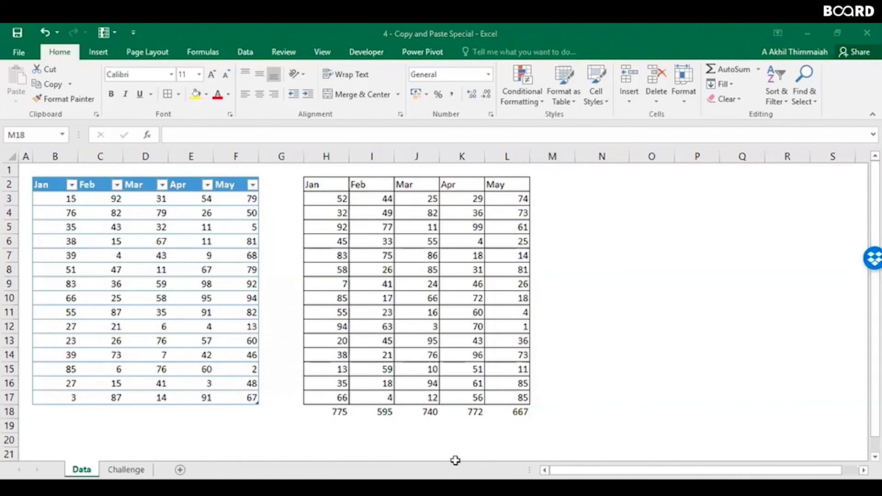
click(318, 200)
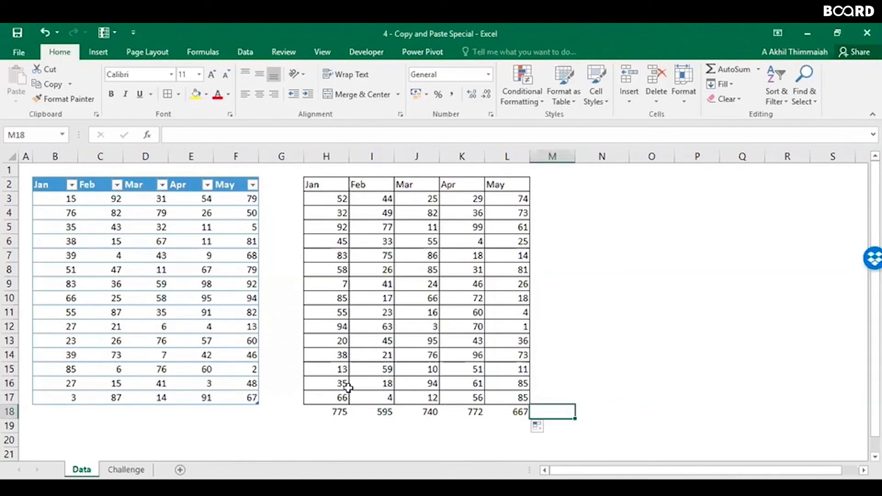
click(338, 413)
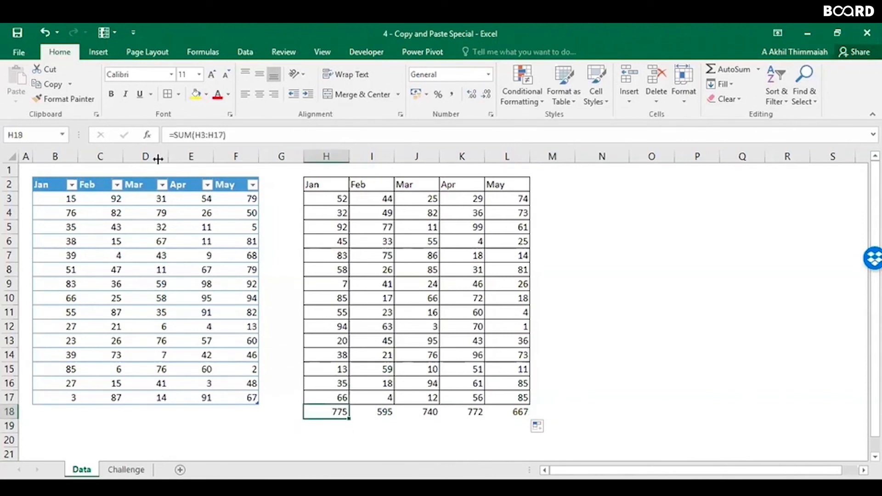